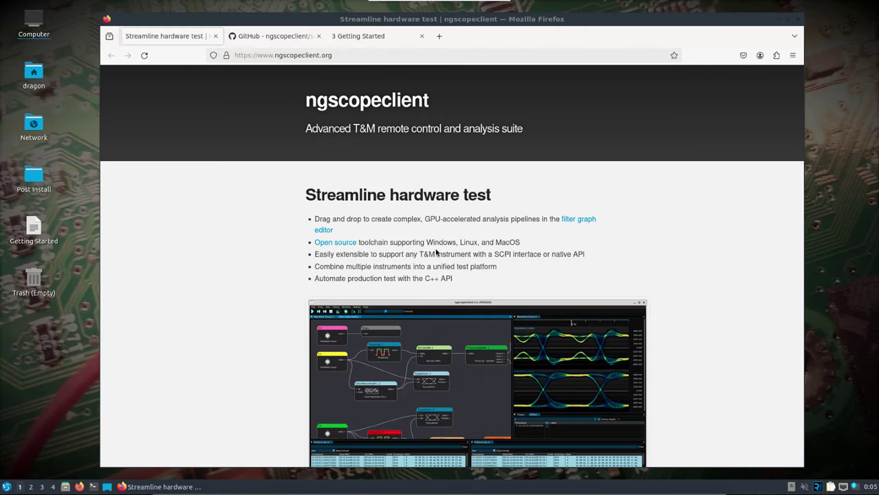
Review the scopehal-apps GitHub repository's file list and README, and bring up the manual's Getting Started chapter.
left_click(272, 39)
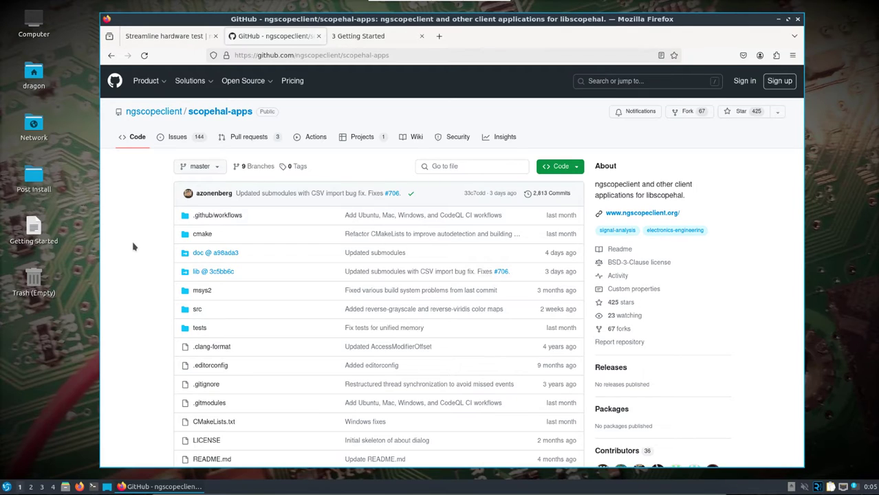
scroll(134, 248, "down", 5)
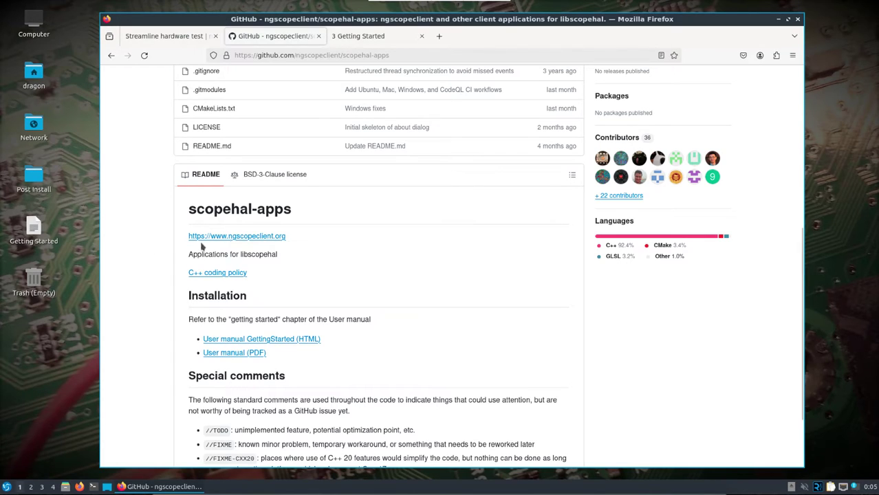
left_click(363, 38)
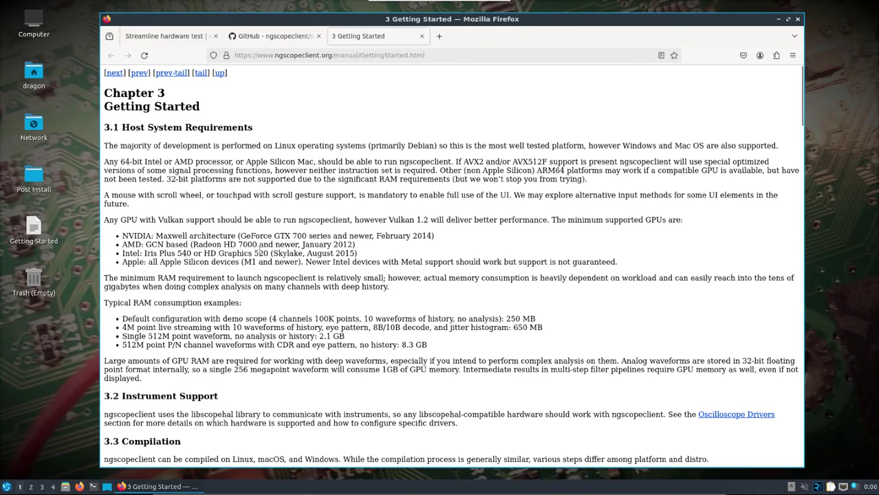
Copy the two-line basic requirements install command from the Ubuntu part of the Linux compilation instructions.
scroll(259, 249, "down", 5)
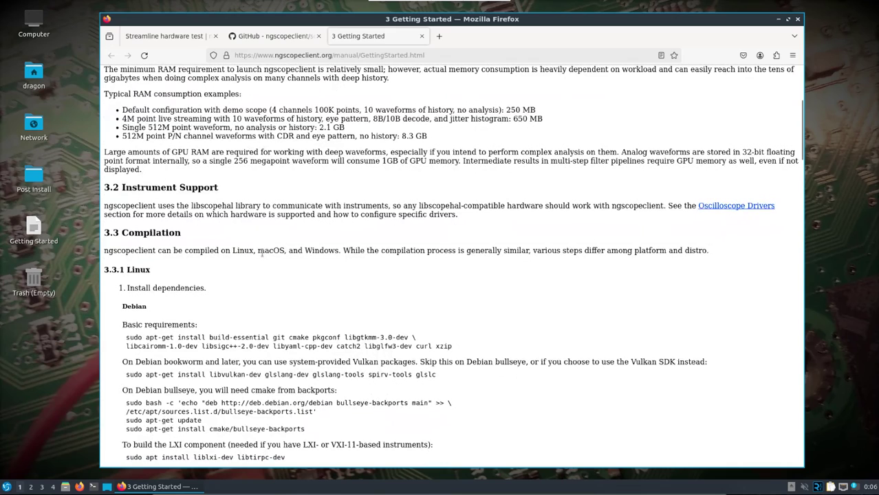
scroll(262, 254, "down", 3)
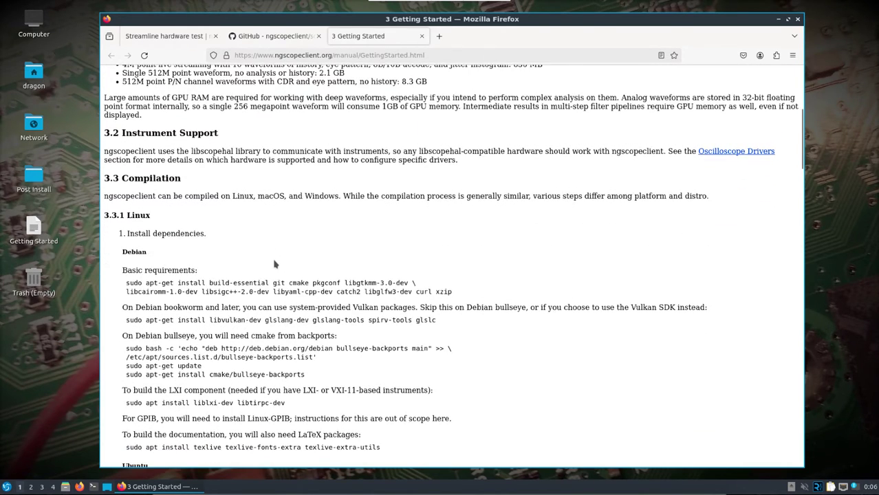
scroll(274, 260, "down", 3)
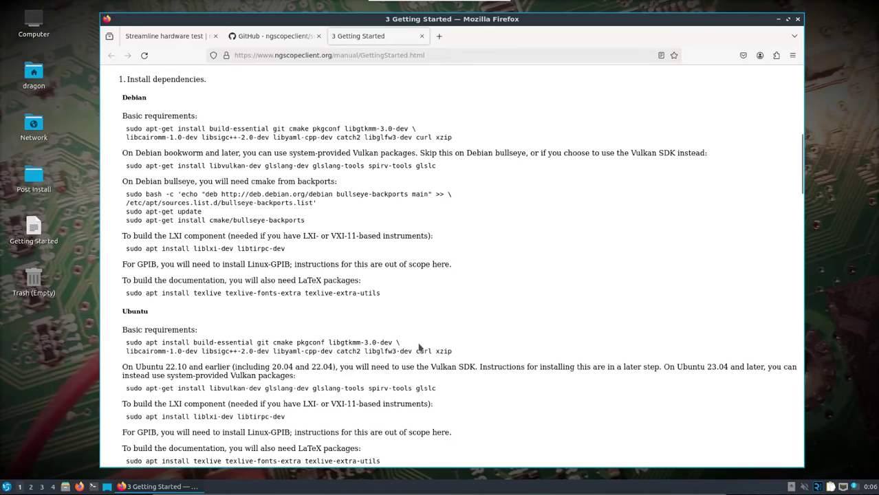
left_click_drag(468, 351, 115, 346)
right_click(136, 339)
left_click(152, 346)
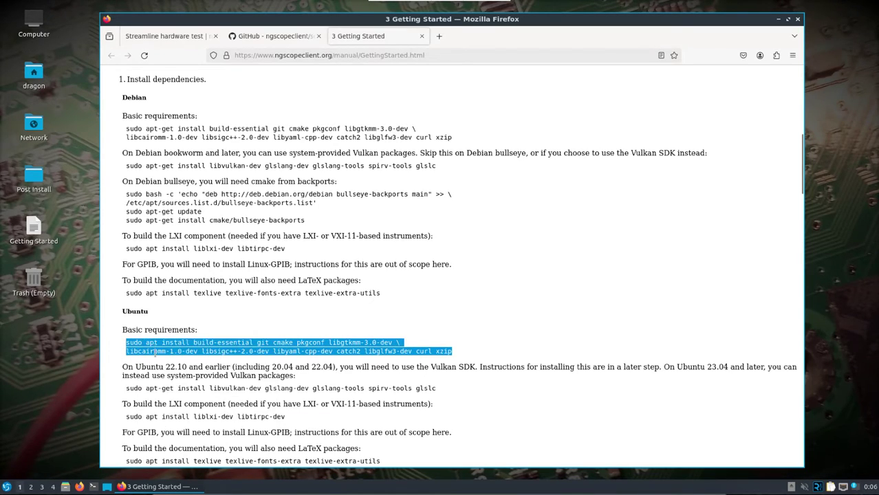
Open a terminal and paste the copied Ubuntu apt install command at the prompt.
left_click(92, 487)
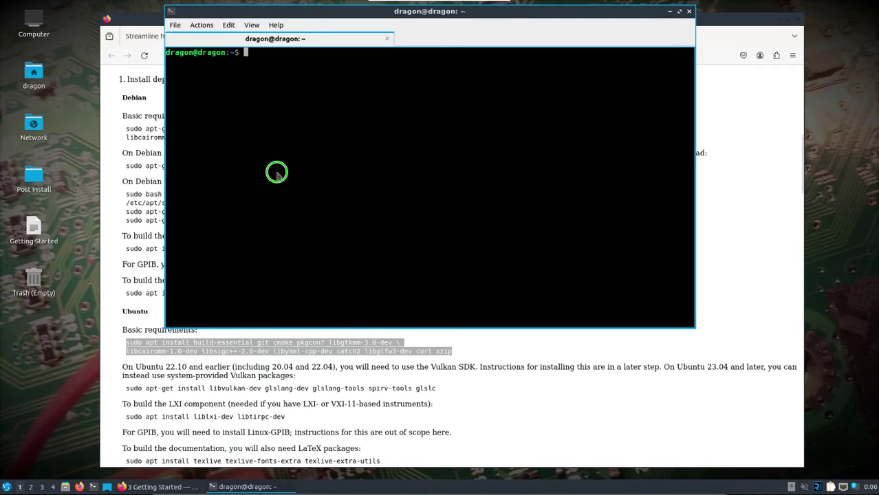
right_click(277, 173)
left_click(301, 191)
left_click(371, 141)
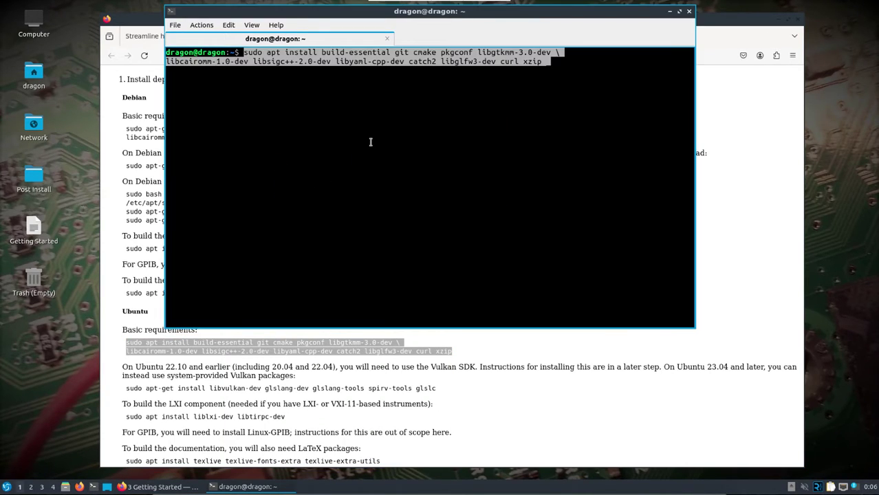
Remove the catch2 package from the pasted command and run it, entering the sudo password.
key("Left")
key("Left")
key("Left")
key("Left")
key("Left")
key("Left")
key("Left")
key("Left")
key("Left")
key("Left")
key("Left")
key("Left")
key("Left")
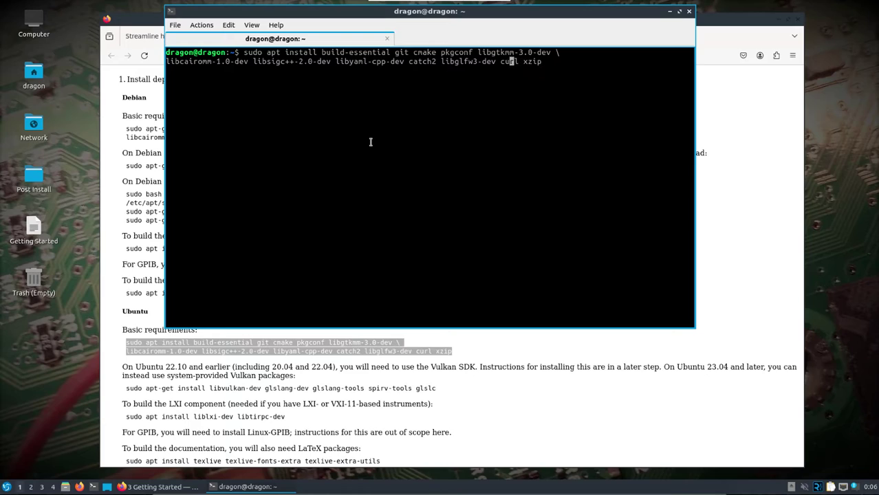
key("Left")
key("Left")
key("Left")
key("Left")
key("Left")
key("Left")
key("Left")
key("Left")
key("Left")
key("Left")
key("BackSpace")
key("BackSpace")
key("BackSpace")
key("BackSpace")
key("BackSpace")
key("BackSpace")
key("BackSpace")
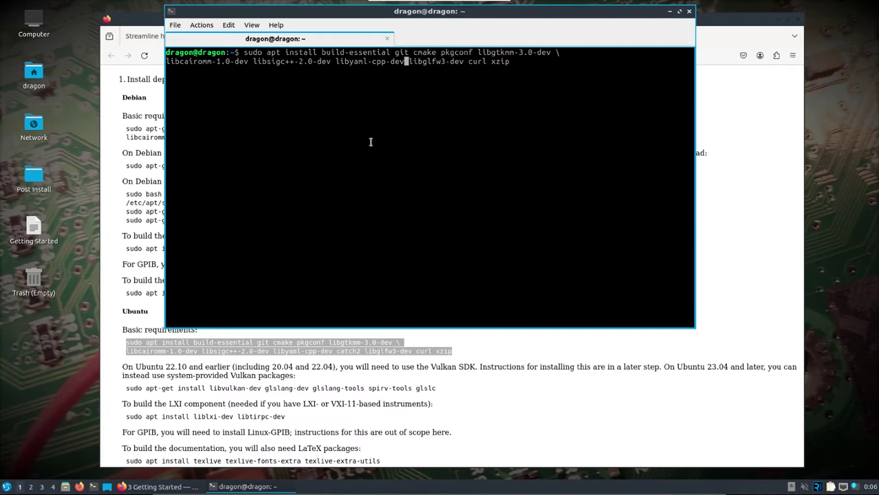
key("Return")
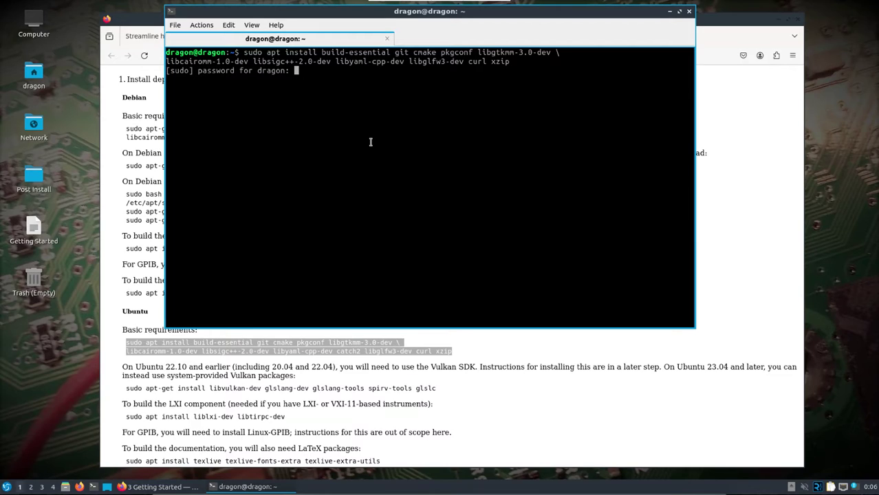
key("Return")
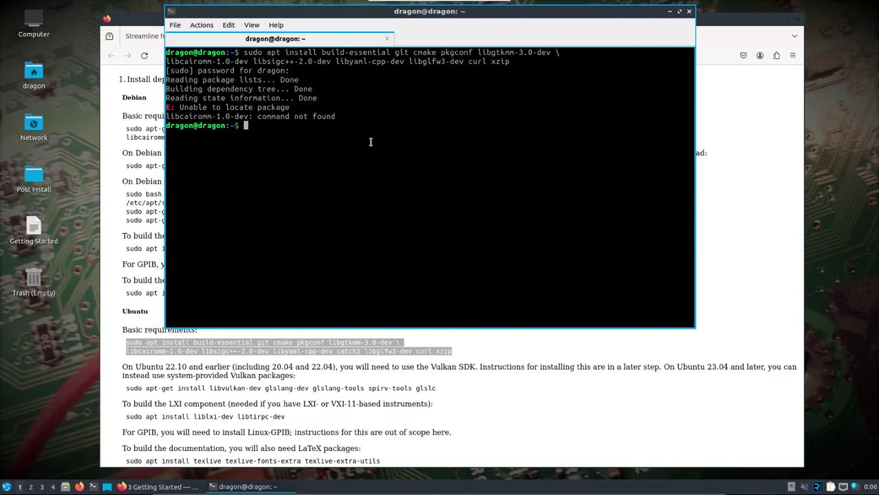
Rerun only the first line, sudo apt install build-essential git cmake pkgconf libgtkmm-3.0-dev, without its trailing backslash, and accept the installation with y.
key("Up")
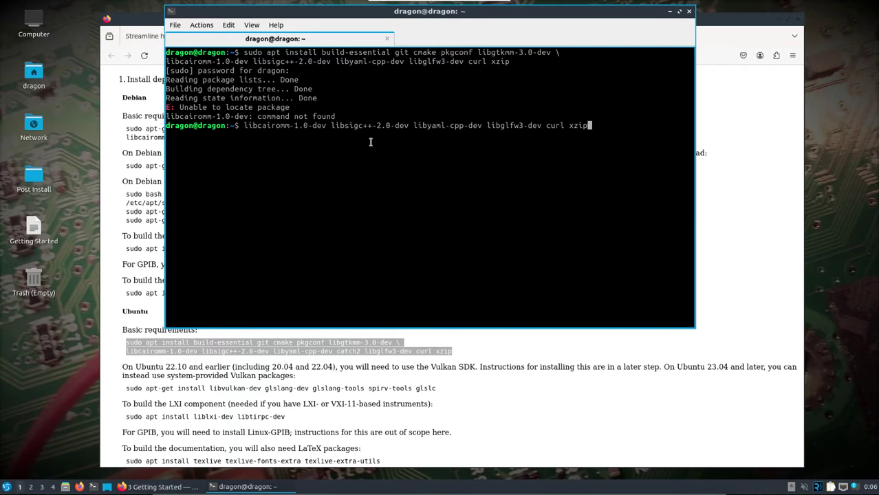
key("Left")
key("Left")
key("Left")
key("Left")
key("Left")
key("Left")
key("Left")
key("Left")
key("Left")
key("Left")
key("Left")
key("Left")
key("Left")
key("Up")
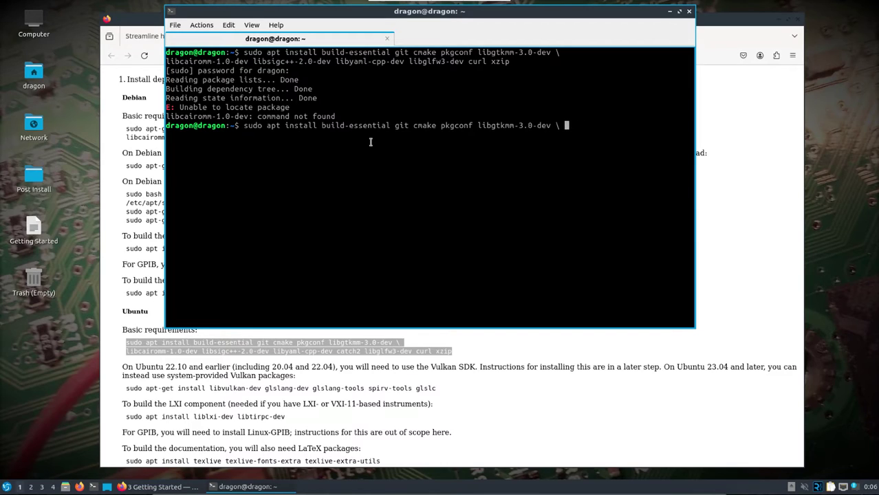
key("BackSpace")
key("BackSpace")
key("BackSpace")
key("Return")
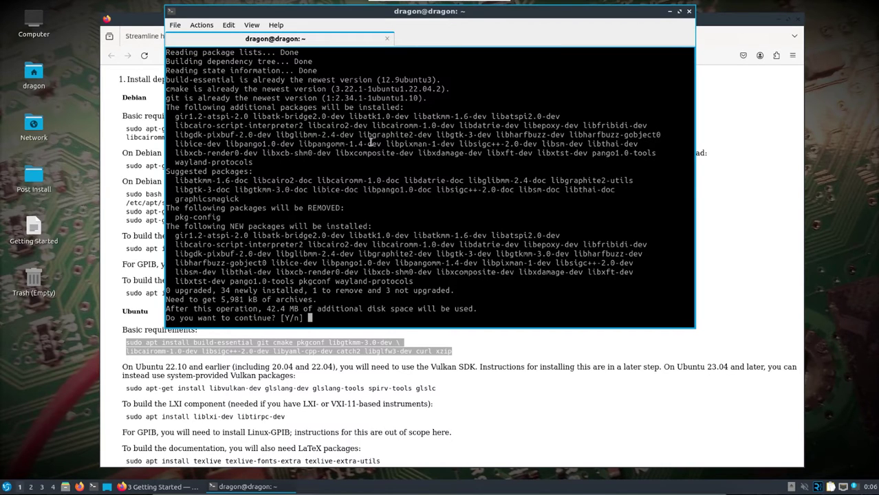
type("y")
key("Return")
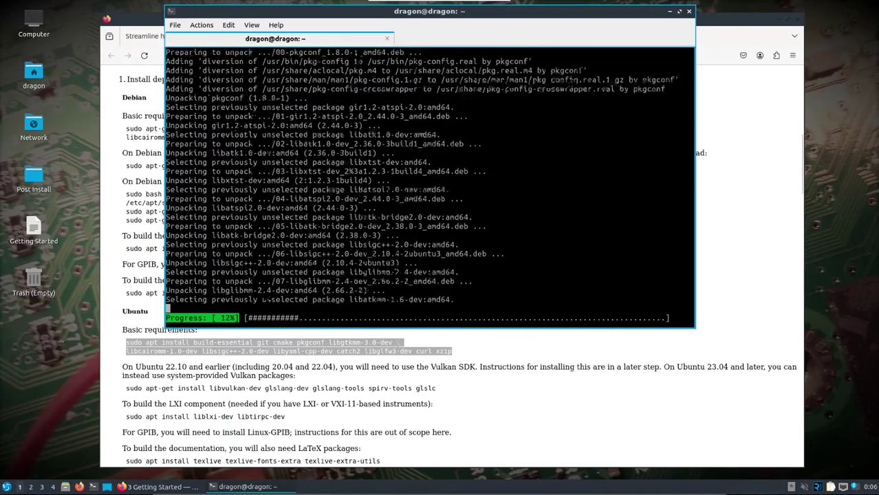
Copy the second line of the Ubuntu basic requirements, from libcairomm-1.0-dev to xzip, in the Firefox manual page.
left_click_drag(452, 351, 121, 351)
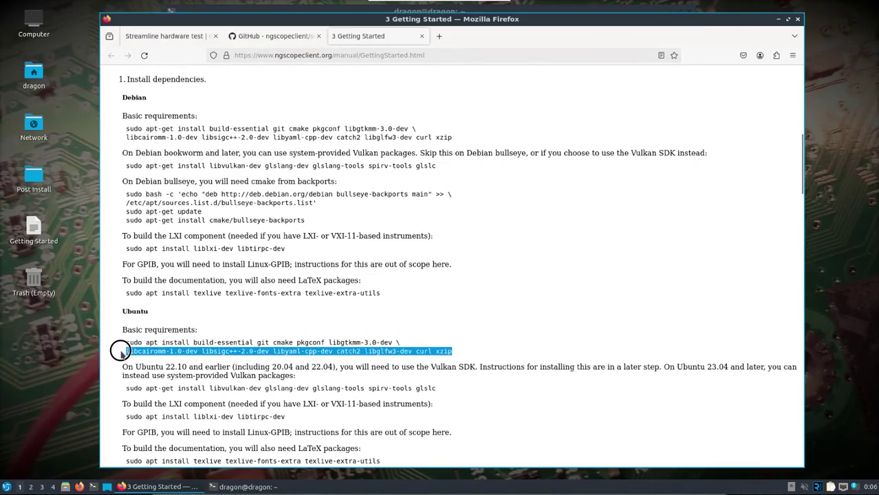
right_click(127, 351)
left_click(157, 359)
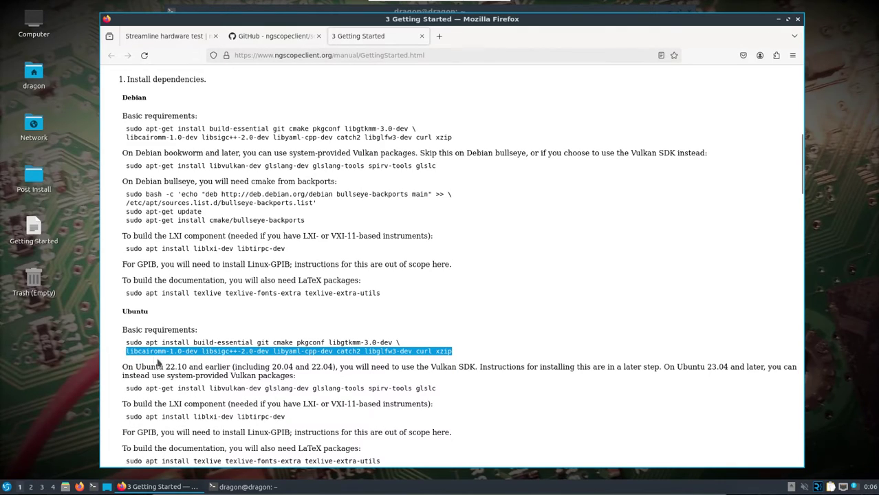
Back in the terminal, enter sudo apt install followed by the copied package list.
left_click(222, 487)
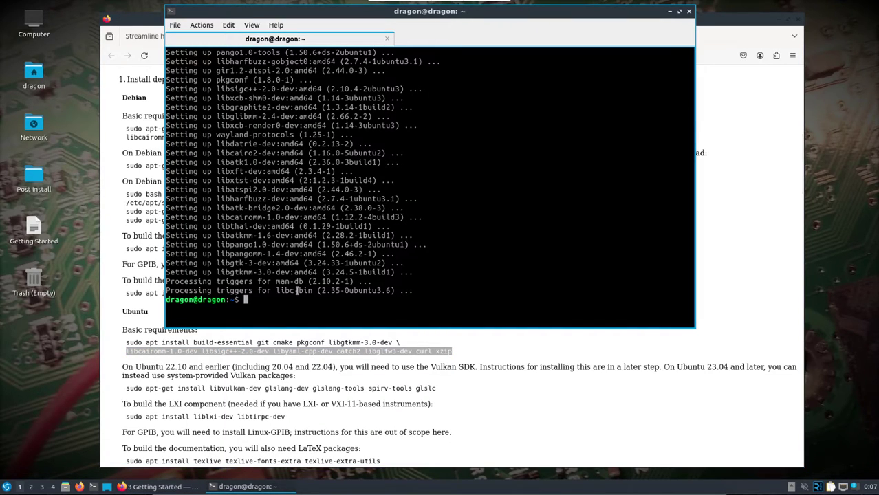
type("sudo apt install")
right_click(521, 254)
left_click(569, 272)
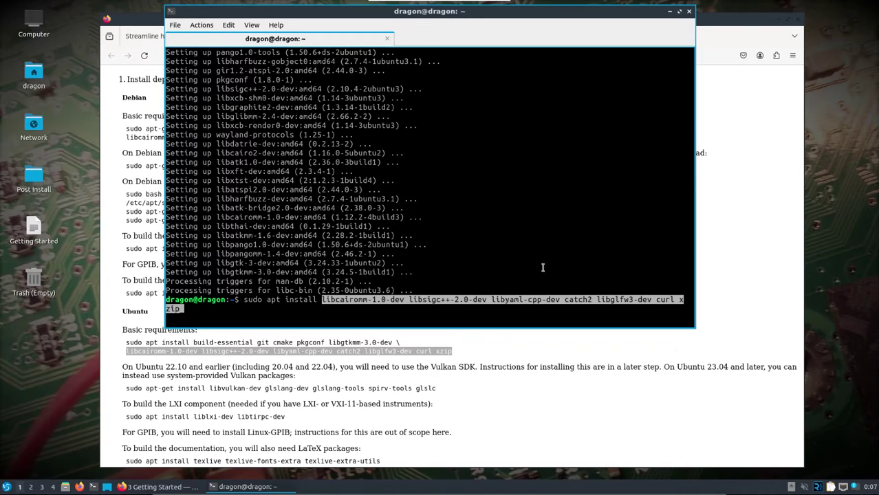
Take catch2 out of the package list, run the install command and accept it with y.
key("Left")
key("Left")
key("Left")
key("Left")
key("Left")
key("Left")
key("Left")
key("Left")
key("Left")
key("Left")
key("Left")
key("Left")
key("Left")
key("Left")
key("Left")
key("Left")
key("Left")
key("Left")
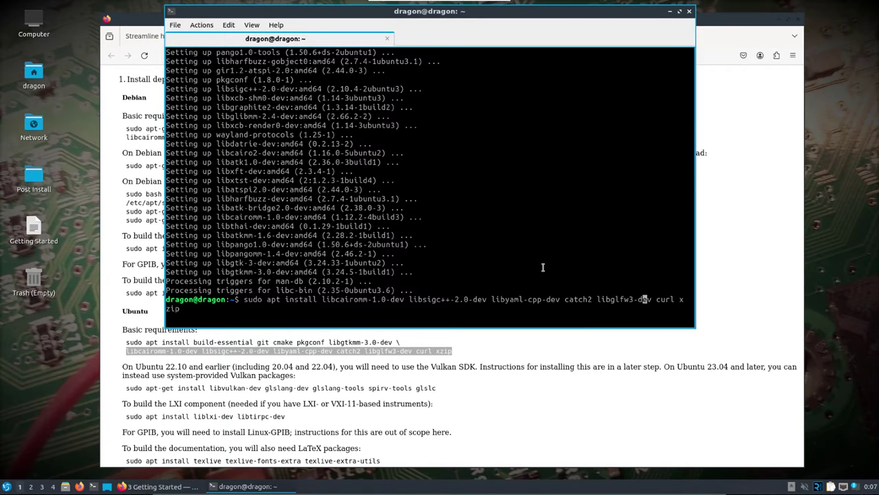
key("Left")
key("Left")
key("Left")
key("Left")
key("Left")
key("BackSpace")
key("BackSpace")
key("BackSpace")
key("BackSpace")
key("BackSpace")
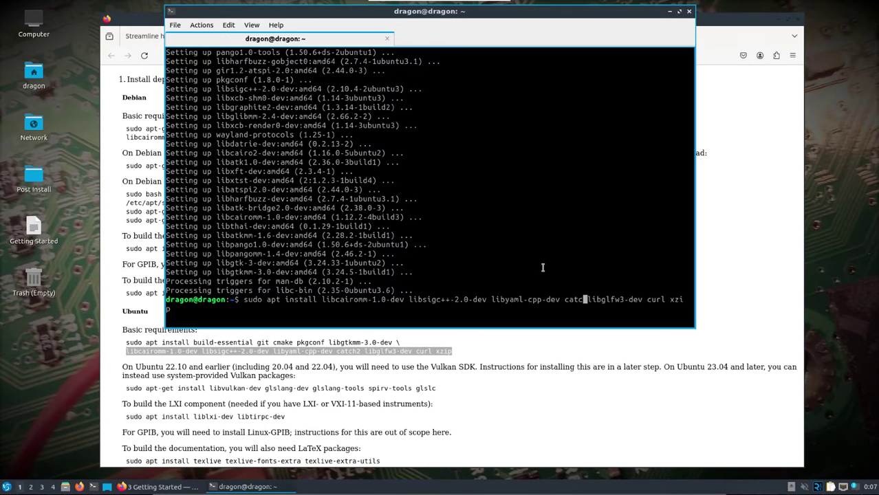
key("BackSpace")
key("BackSpace")
key("Return")
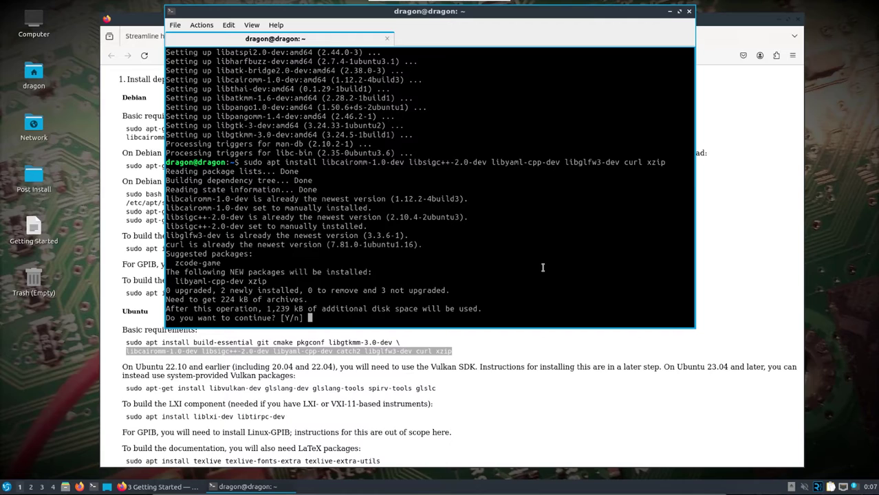
type("y")
key("Return")
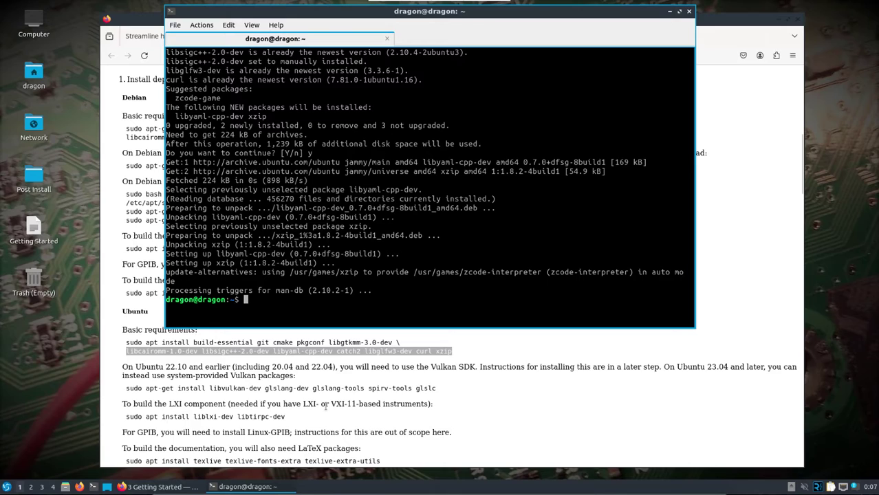
Copy the git clone command for ffts.git from the manual's Install FFTS library section.
scroll(326, 407, "down", 2)
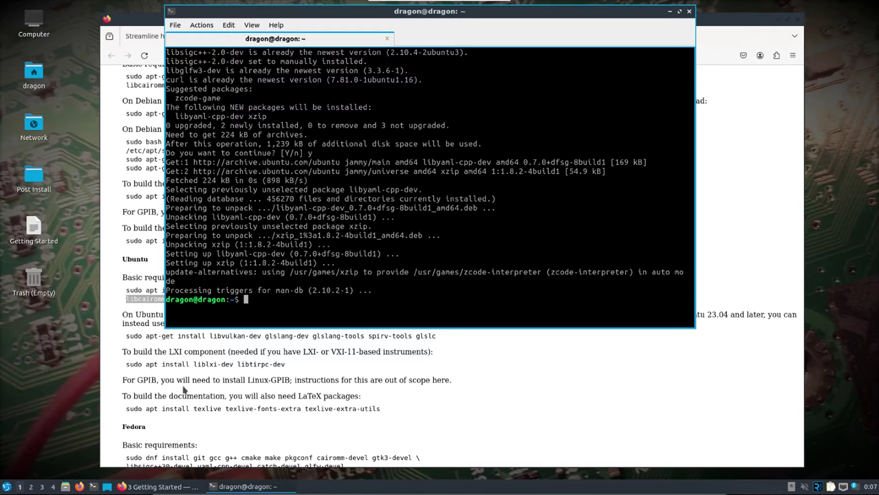
scroll(184, 389, "down", 2)
scroll(184, 389, "down", 4)
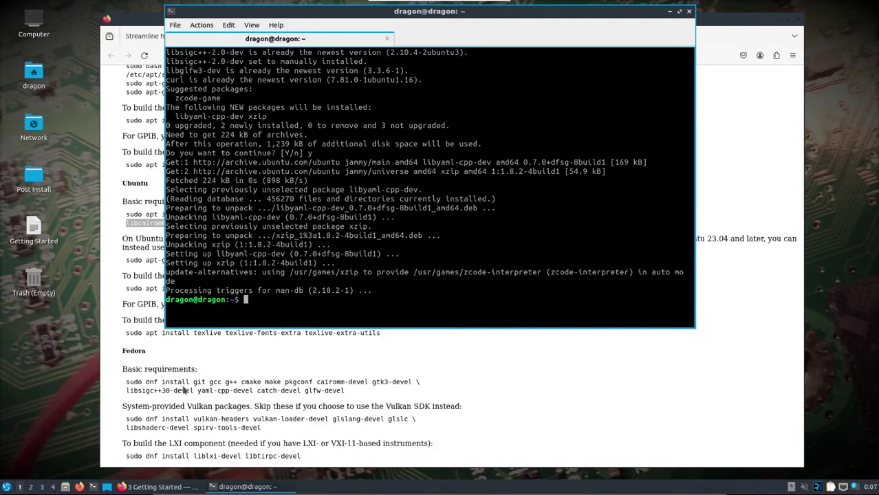
scroll(184, 389, "down", 4)
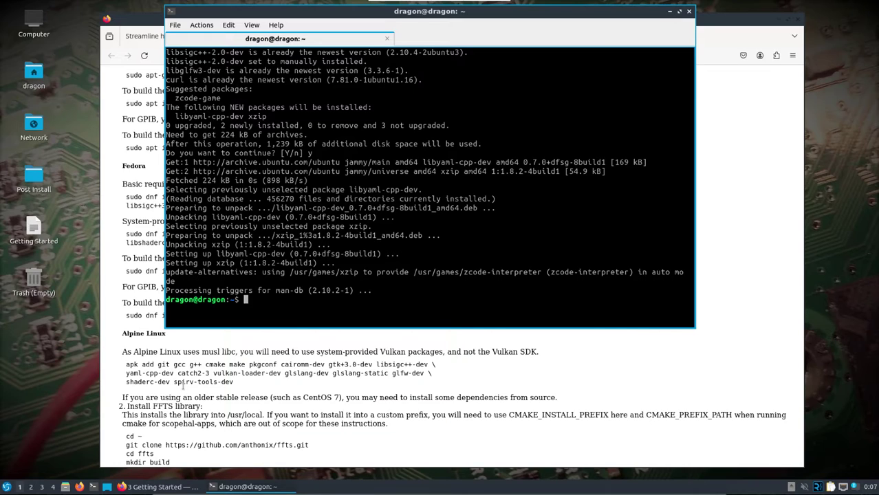
scroll(184, 390, "down", 2)
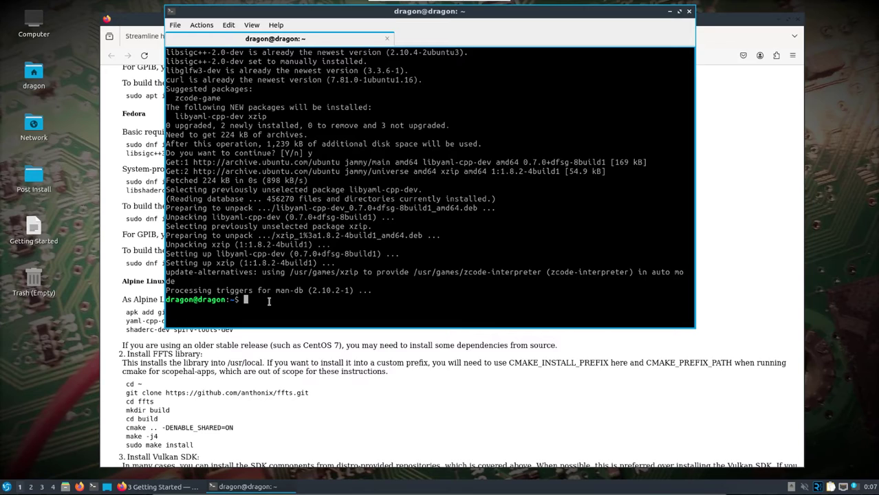
triple_click(309, 393)
right_click(309, 394)
left_click(324, 404)
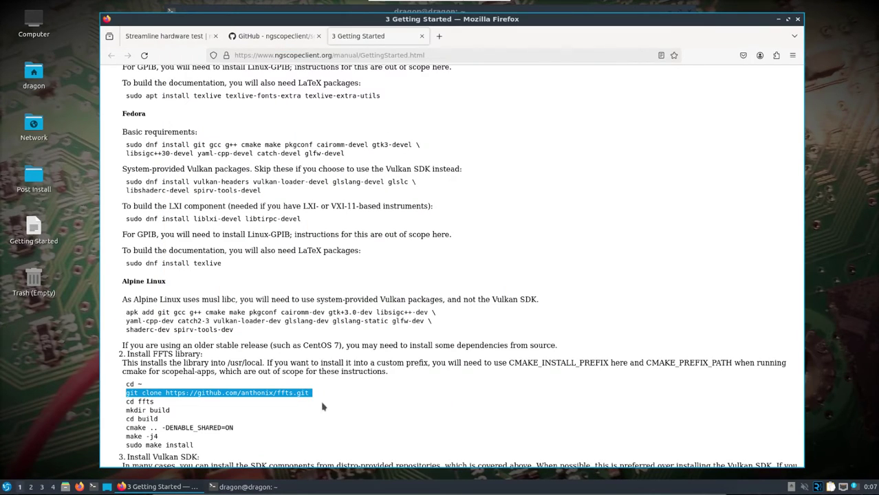
left_click(257, 487)
right_click(430, 303)
left_click(464, 325)
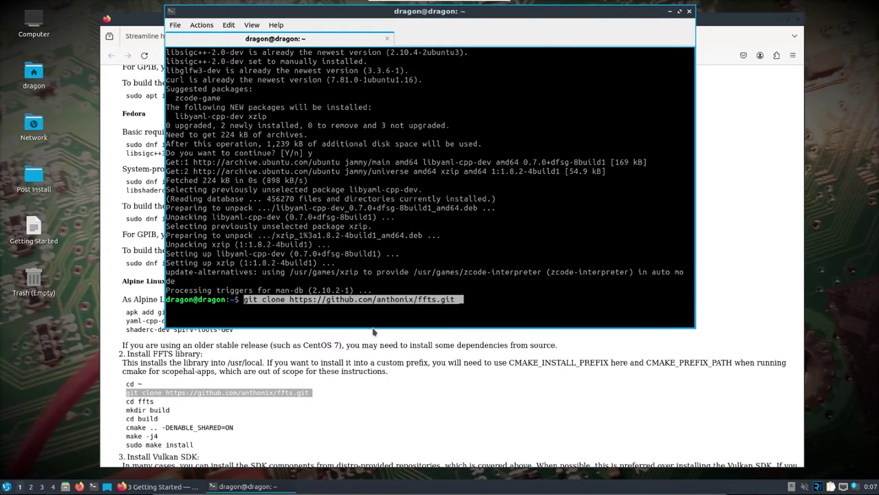
key("Return")
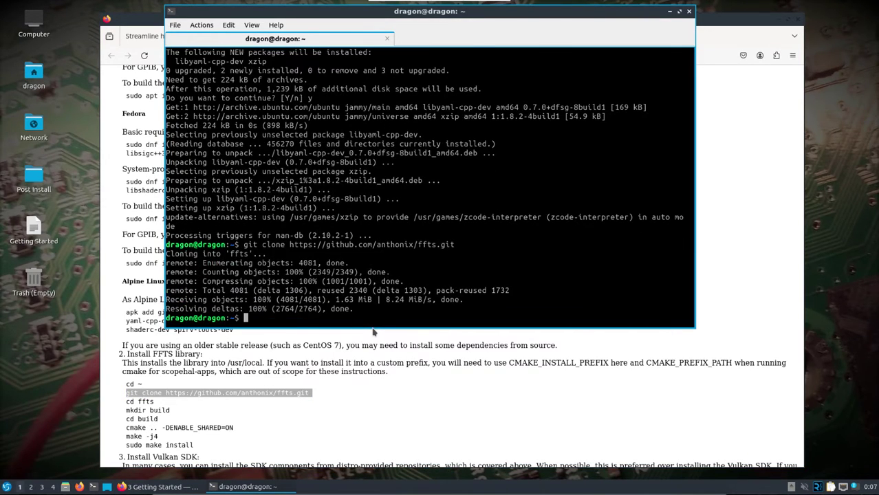
Change into the ffts directory, create a build directory inside it and enter it with mkdir build && cd build.
type("cd ffts/")
key("Return")
type("mkdir build")
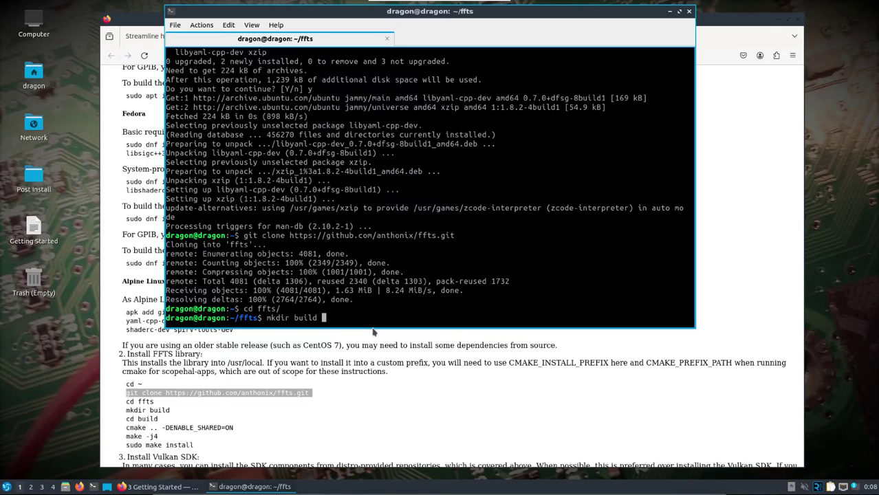
type(" && cd bui")
type("ld")
key("Return")
Configure the FFTS build by running cmake .. -DENABLE_SHARED=ON.
type("cmake .. ")
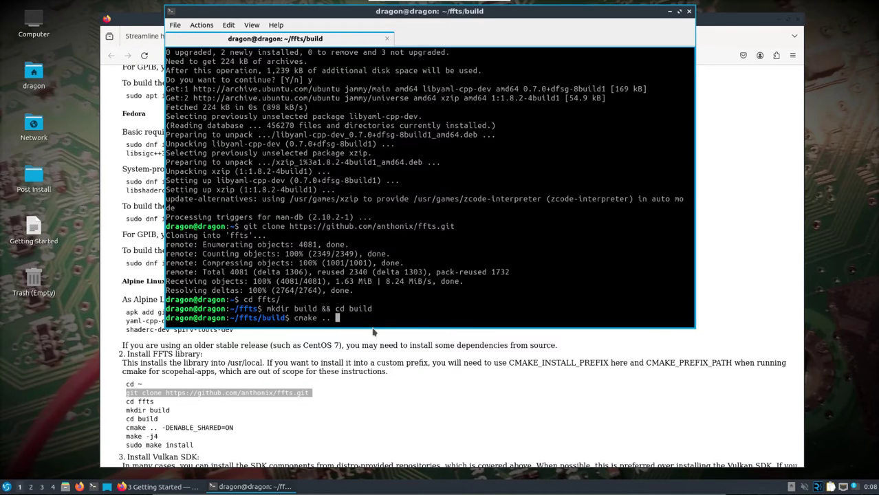
type("-DENABLE_SHARED=ON")
key("Return")
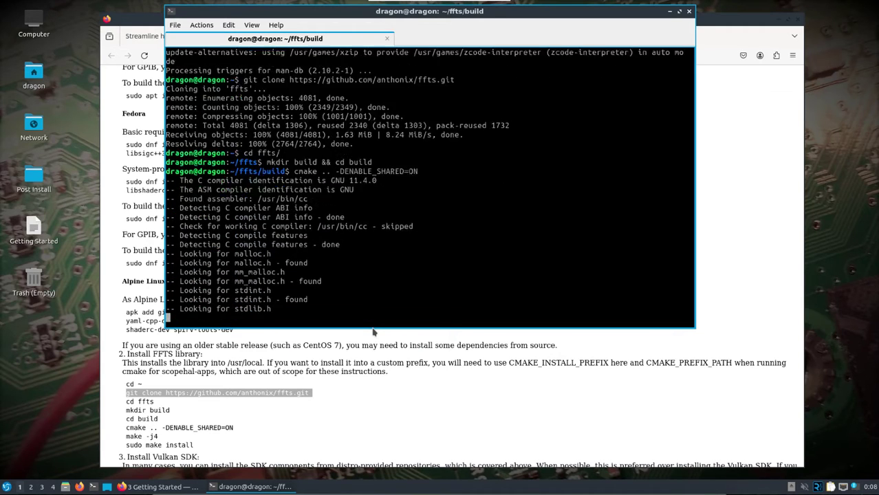
Compile the FFTS library in its build directory by running make -j4.
type("make -j")
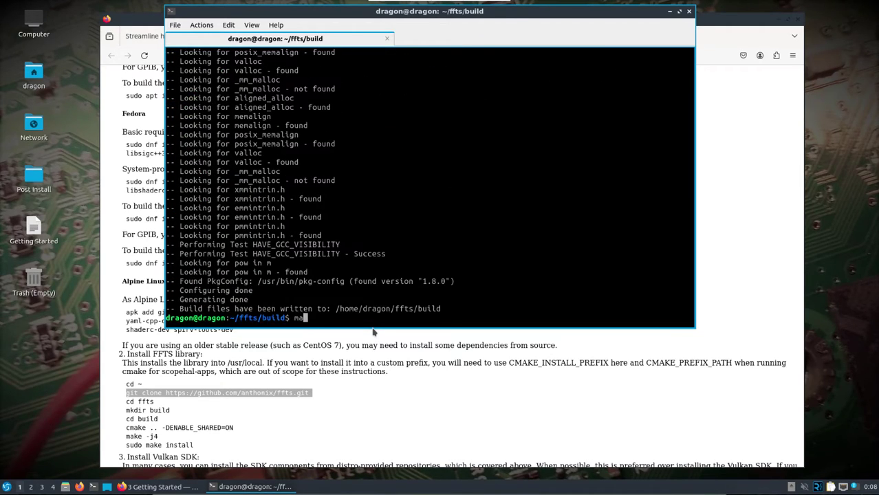
type("4")
key("Return")
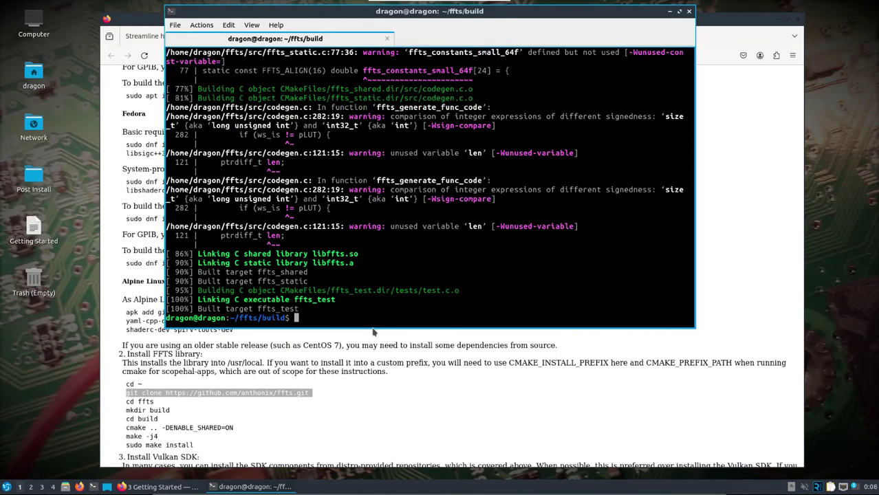
Install FFTS system-wide with sudo make install and refresh the shared library cache with sudo ldconfig.
type("sudo make install")
key("Return")
type("sudo ldconfig")
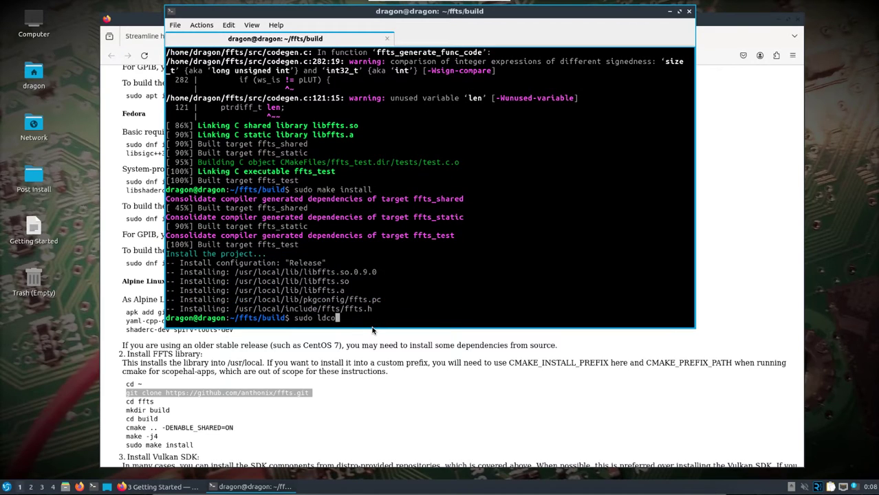
key("Return")
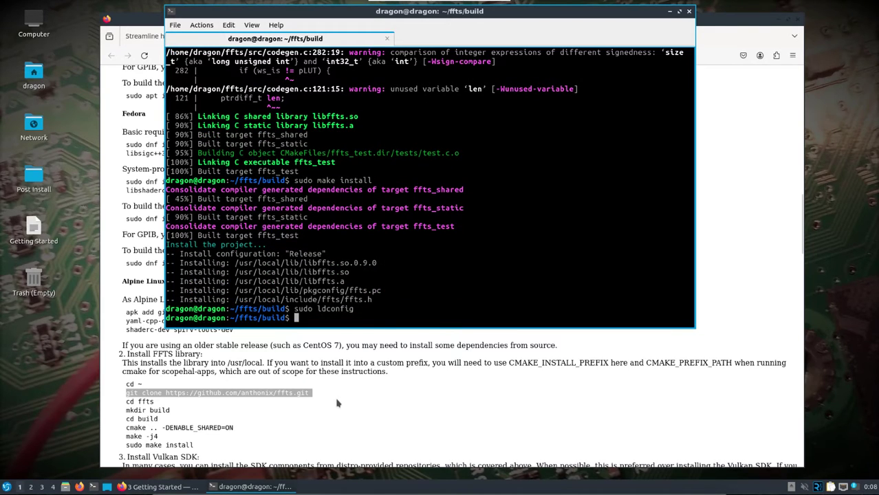
Open the .deb packaged SDK release link from the manual's Install Vulkan SDK section in a new browser tab and switch to it.
scroll(337, 404, "down", 1)
left_click(317, 390)
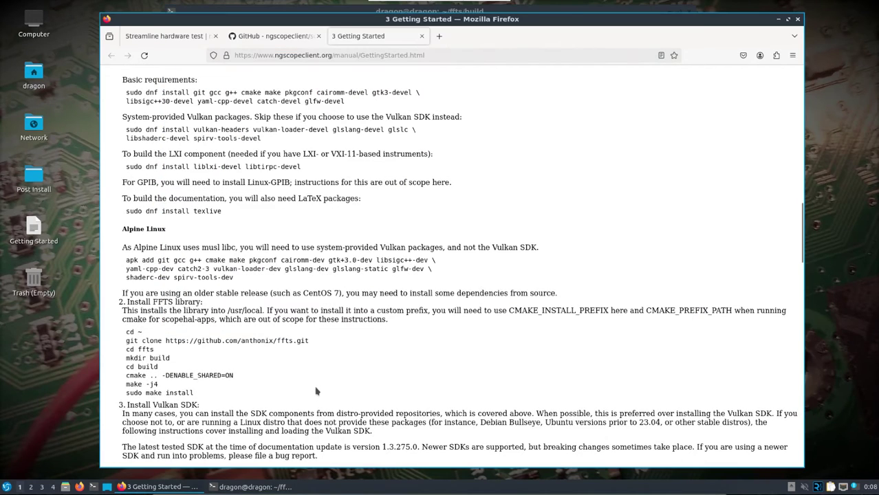
scroll(317, 391, "down", 2)
scroll(317, 391, "down", 1)
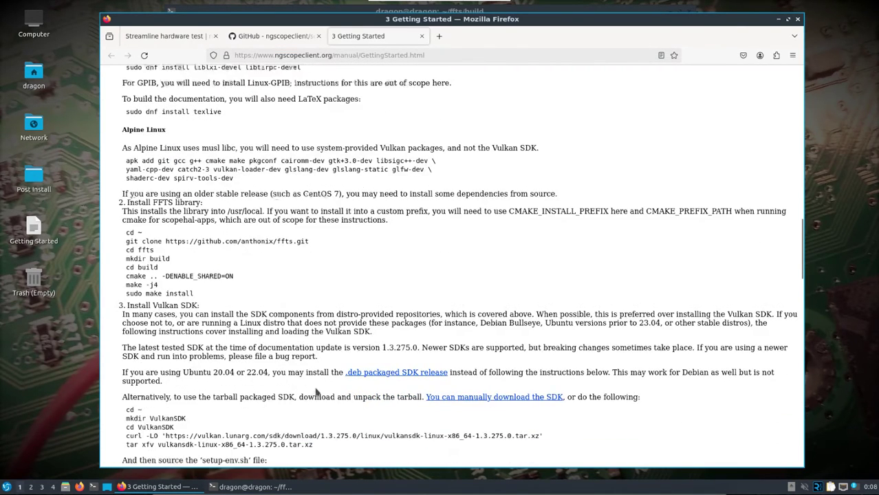
right_click(418, 369)
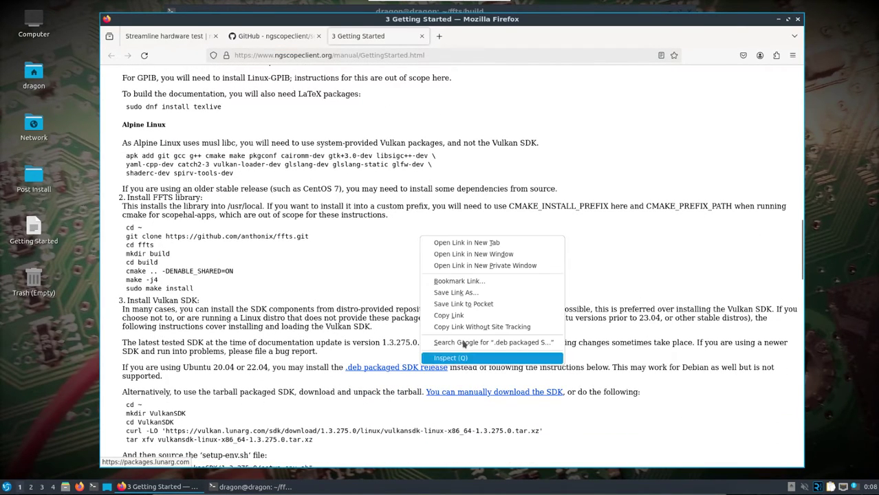
left_click(468, 244)
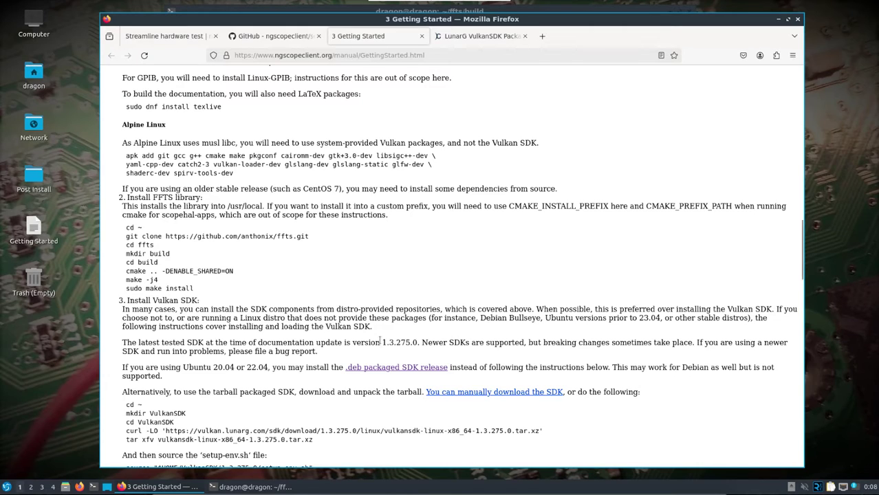
left_click(458, 37)
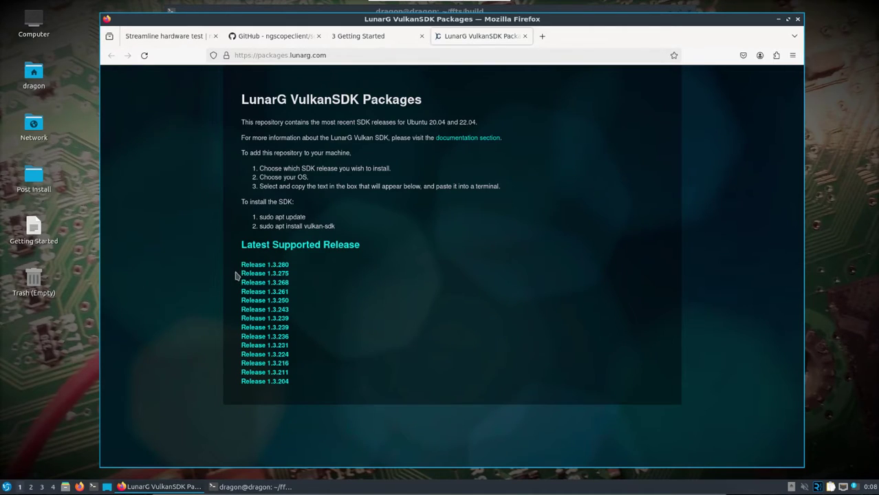
Expand Release 1.3.275 for Ubuntu 22.04 (Jammy Jellyfish) and copy its installation commands.
left_click(281, 274)
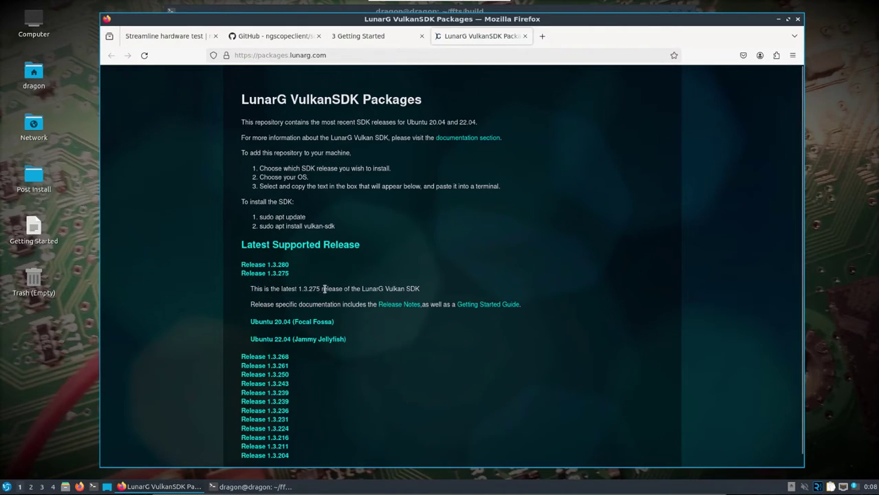
left_click(316, 343)
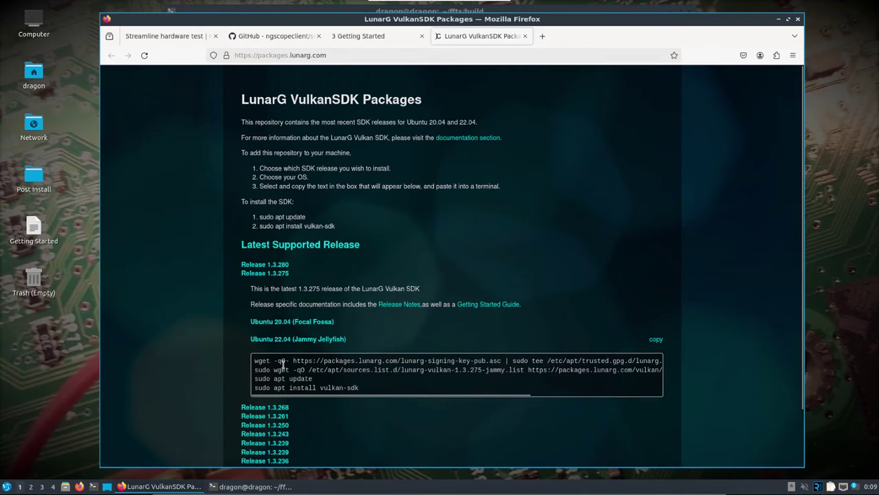
left_click_drag(314, 370, 498, 373)
left_click(655, 341)
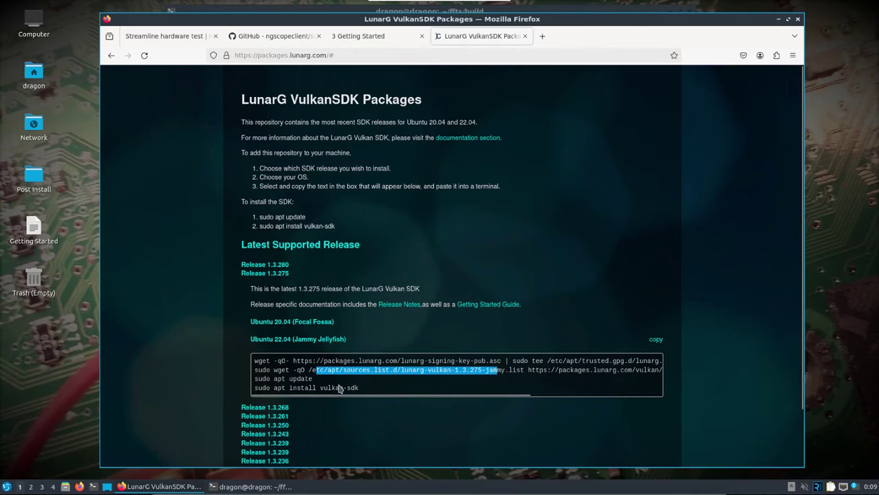
Paste and run the copied Vulkan SDK 1.3.275 repository and install commands in a new terminal window, entering the sudo password.
left_click(94, 487)
right_click(304, 157)
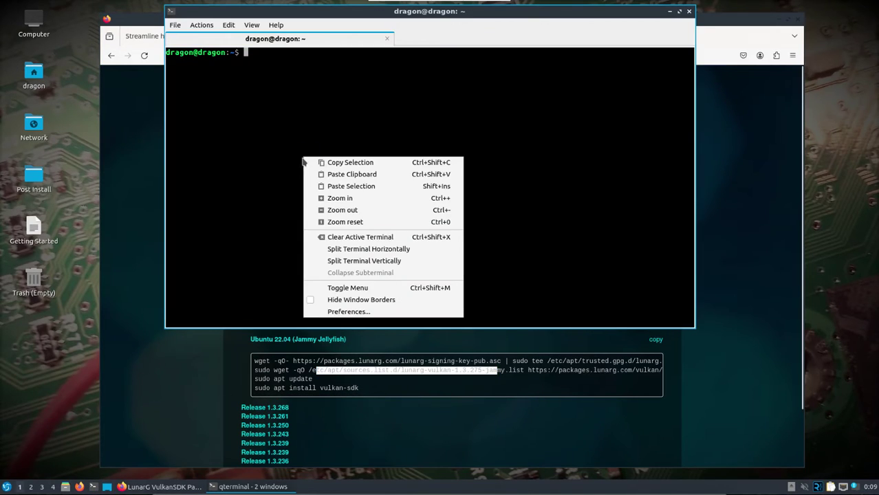
left_click(342, 177)
left_click(386, 139)
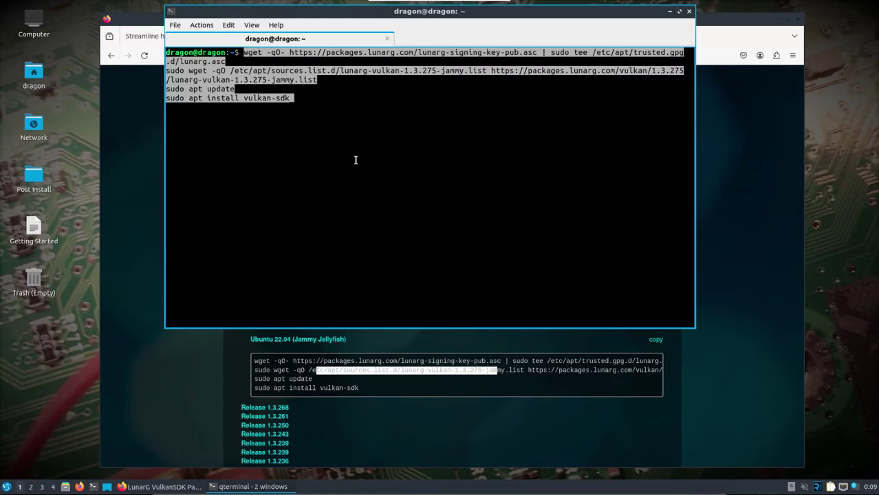
key("Return")
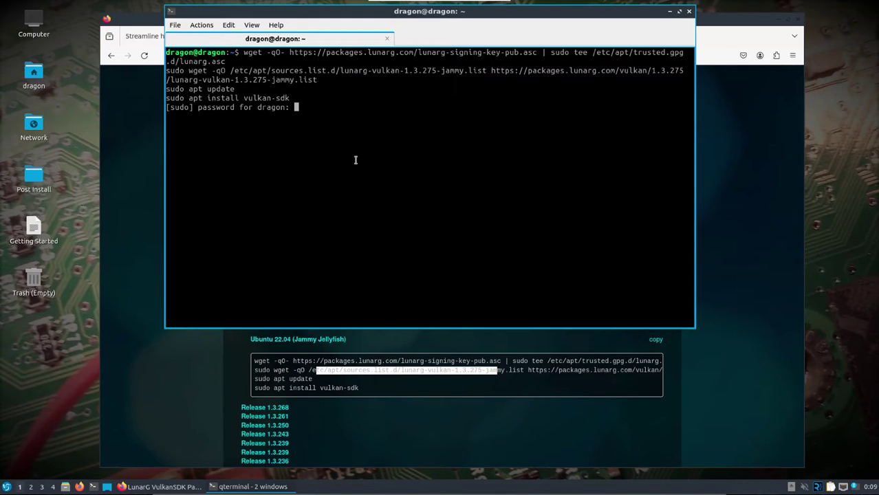
key("Return")
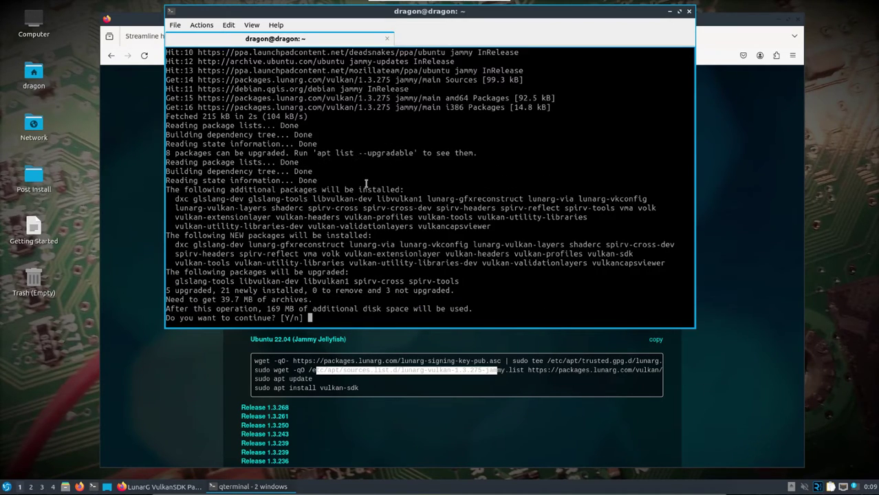
Confirm the vulkan-sdk package installation with y.
type("y")
key("Return")
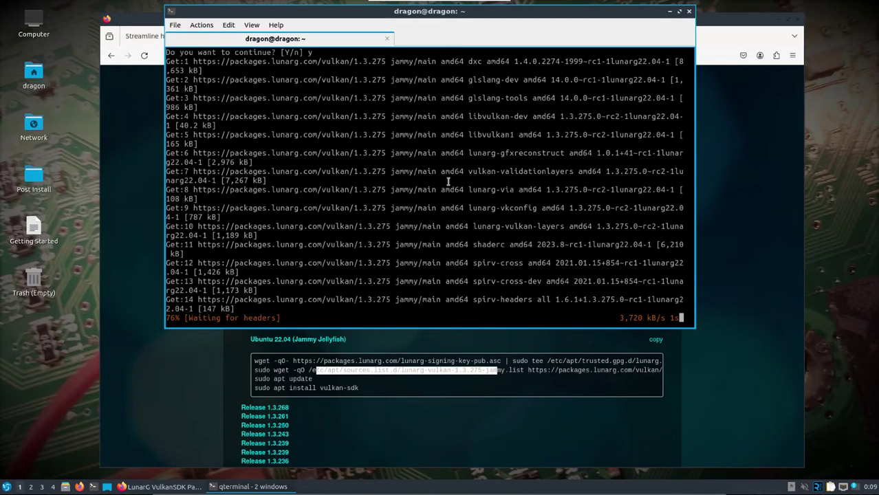
scroll(448, 181, "up", 5)
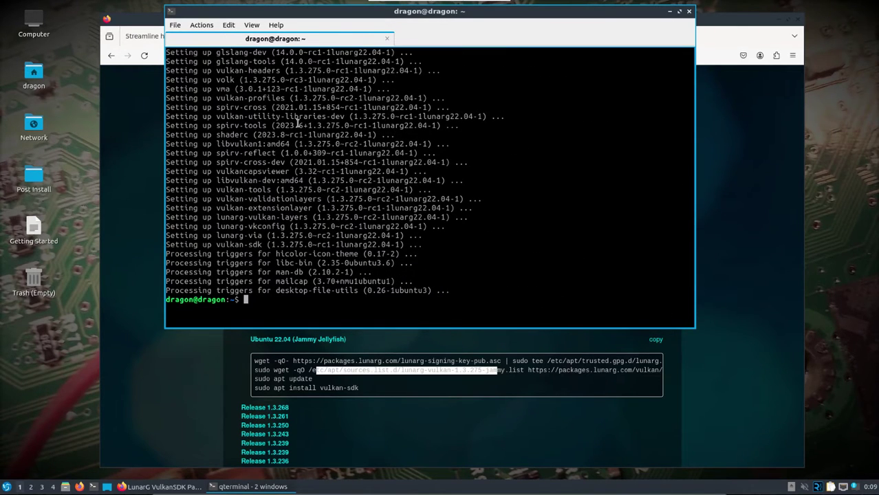
Return to the ngscopeclient manual and copy the git clone --recursive command for scopehal-apps.git from the Build scopehal and scopehal-apps section.
left_click(120, 318)
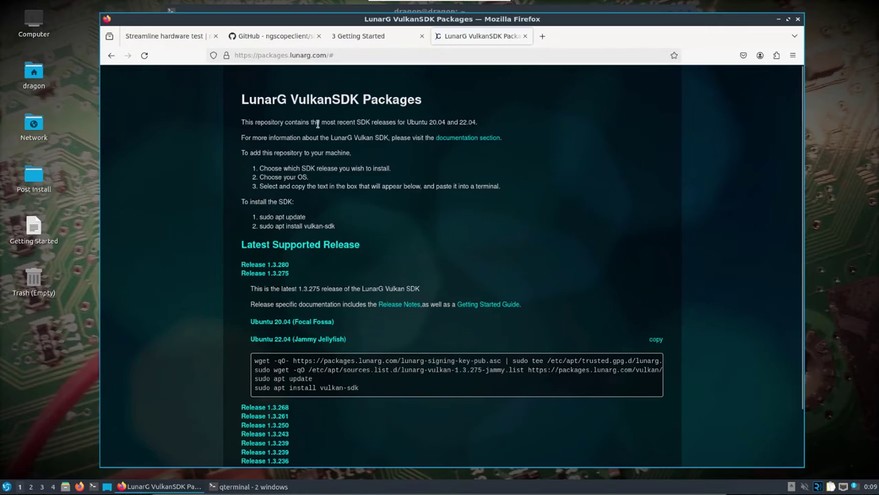
left_click(354, 38)
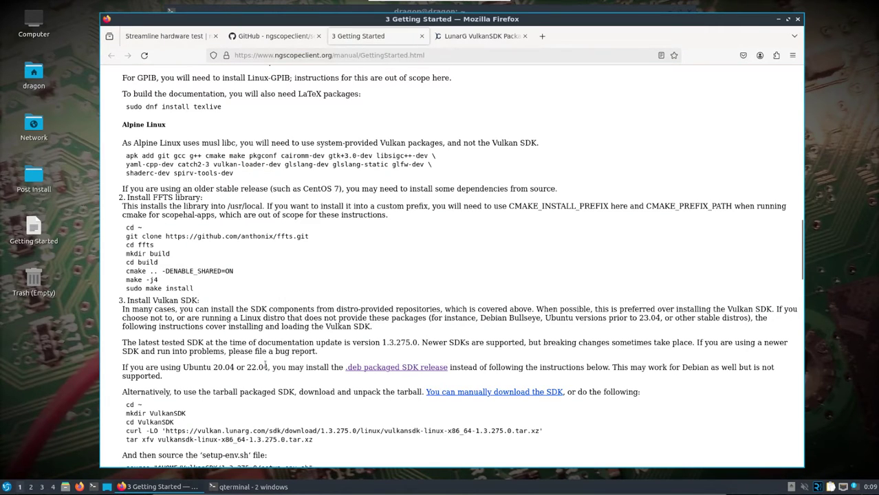
scroll(266, 366, "down", 2)
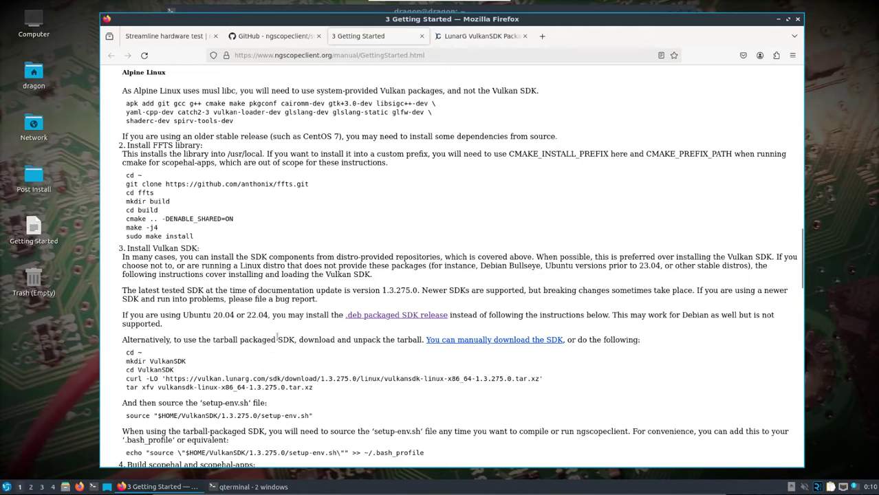
scroll(268, 346, "down", 4)
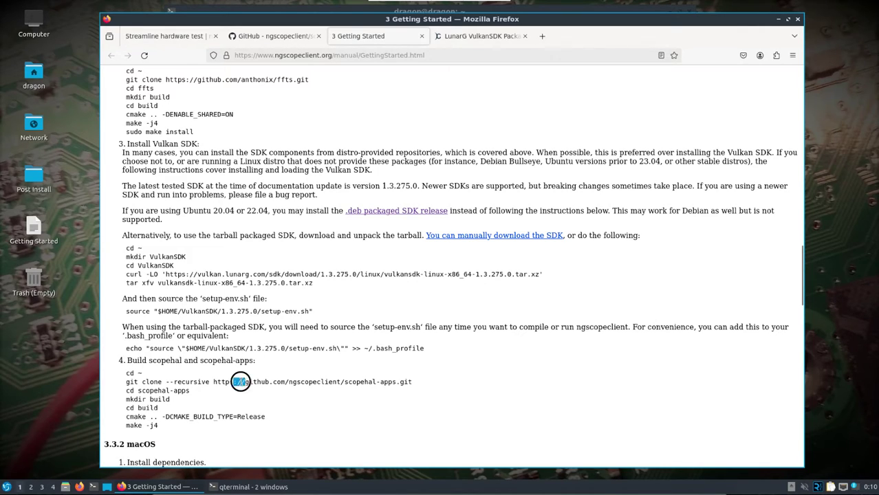
triple_click(241, 381)
right_click(242, 384)
left_click(260, 390)
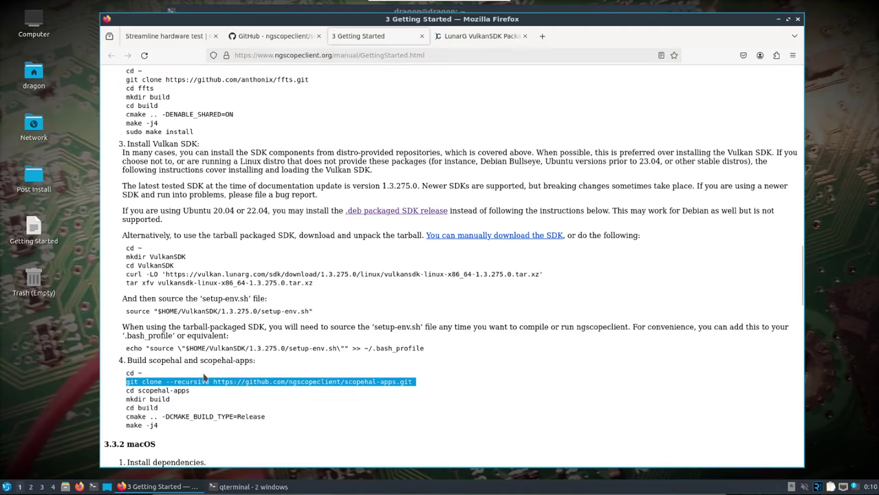
Switch to the terminal in ~/ffts/build and go back up to the home directory with cd .. twice.
left_click(244, 487)
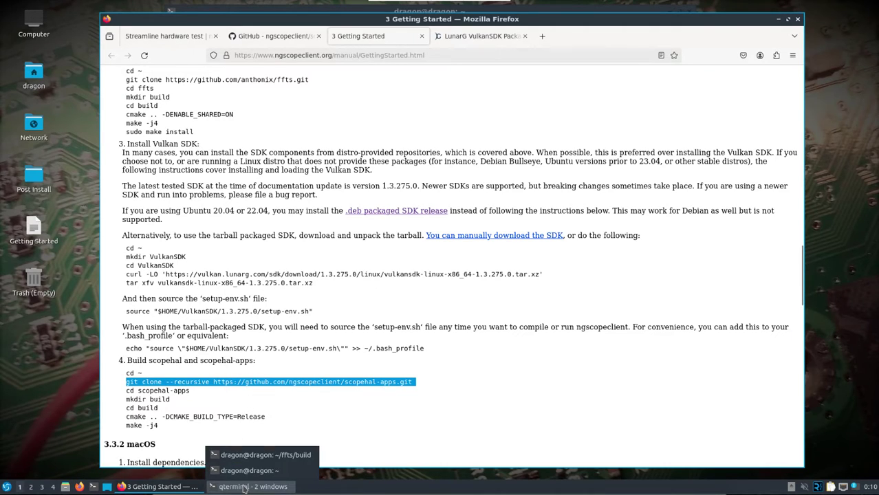
left_click(261, 455)
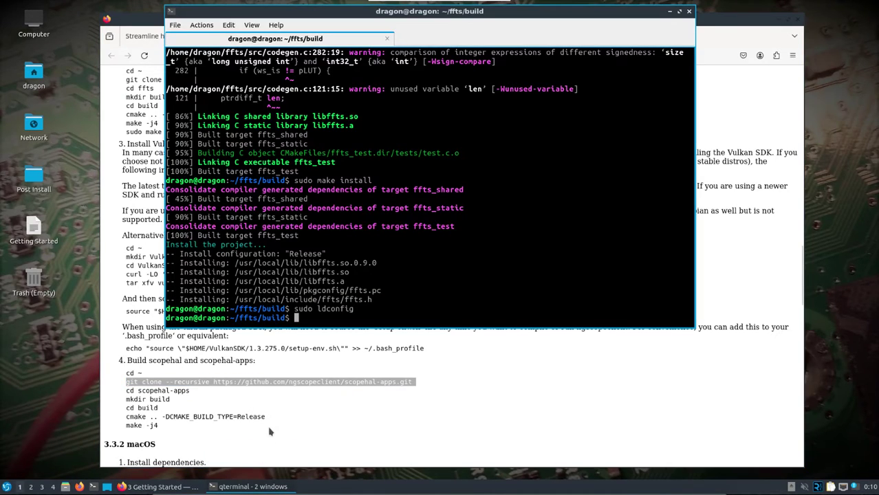
type("cd ..")
key("Return")
type("cd ..")
key("Return")
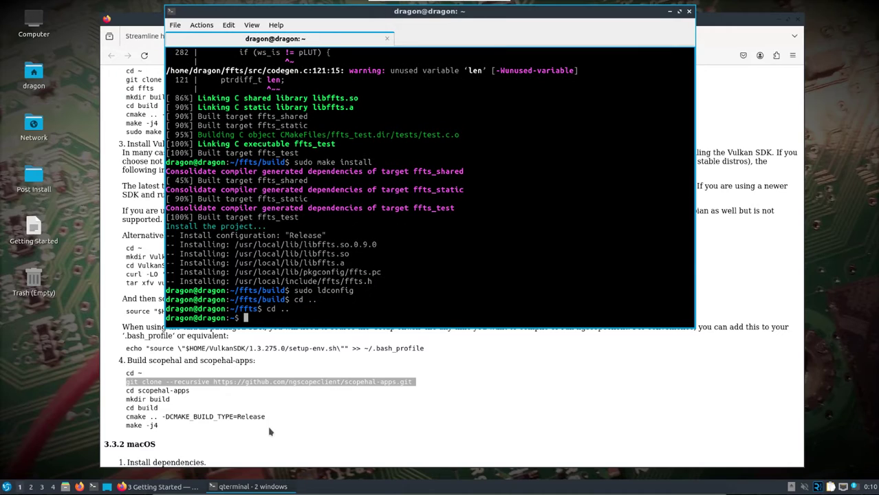
right_click(284, 315)
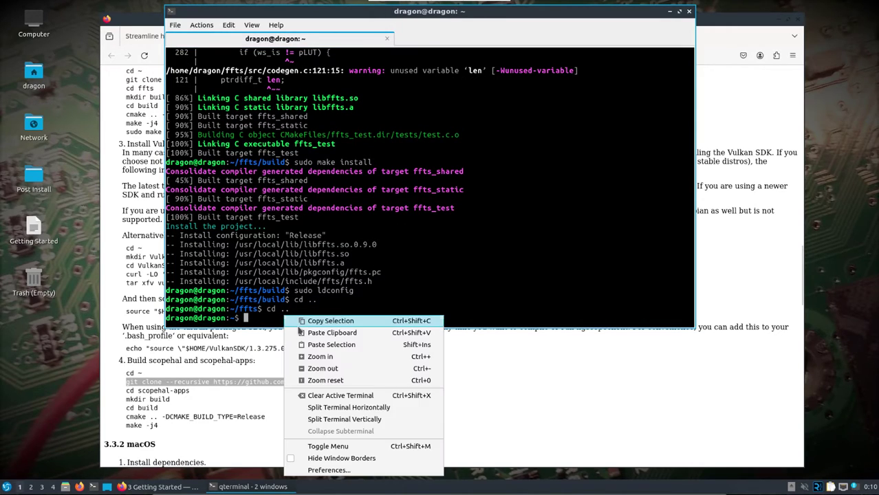
left_click(313, 333)
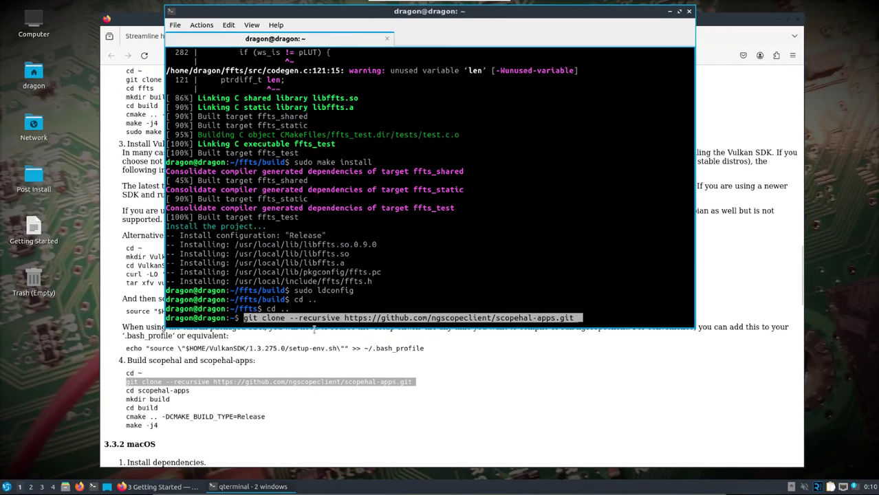
key("Return")
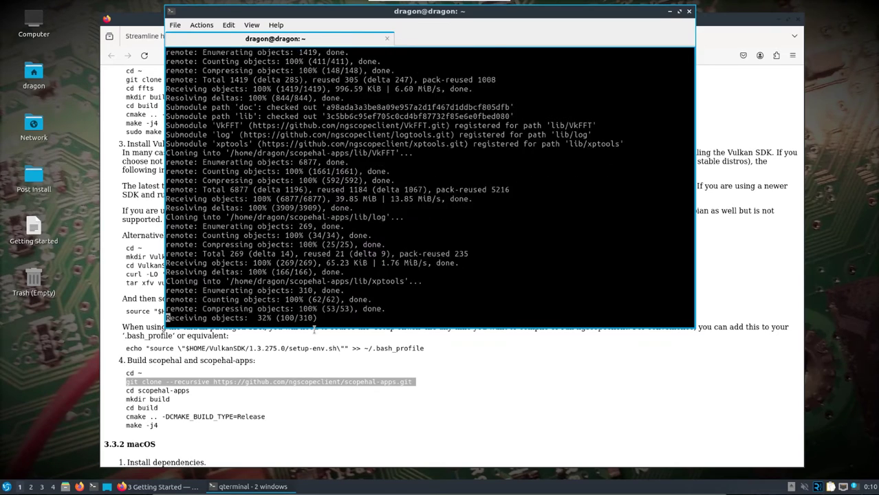
Change into scopehal-apps, create a build directory inside it and enter it with mkdir build && cd build.
type("cd sco")
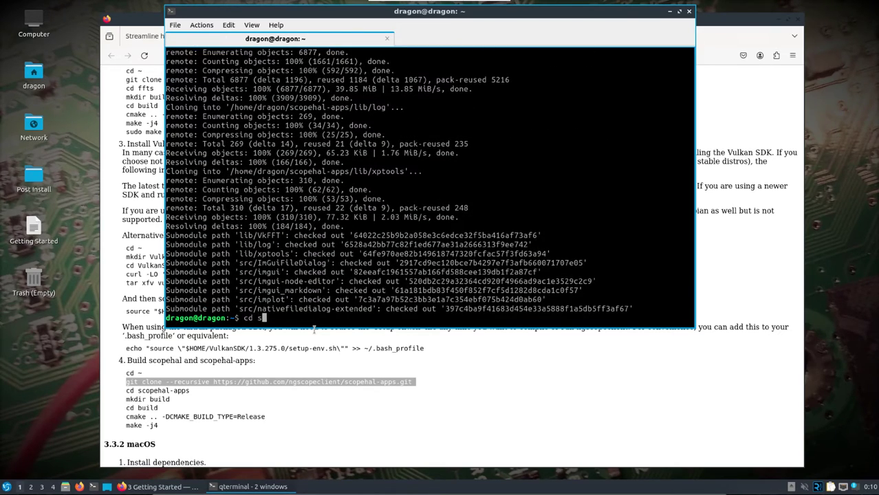
key("Tab")
key("Return")
type("mkdir buld")
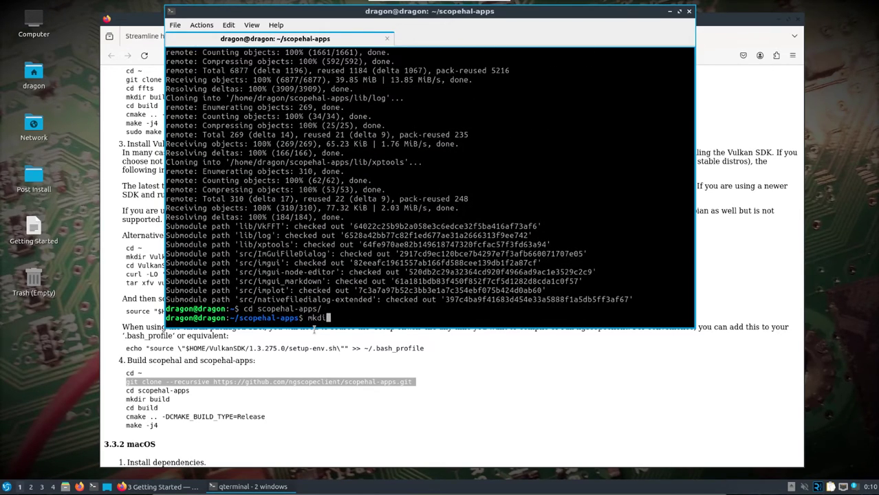
key("BackSpace")
key("BackSpace")
type("ild && cd build")
key("Return")
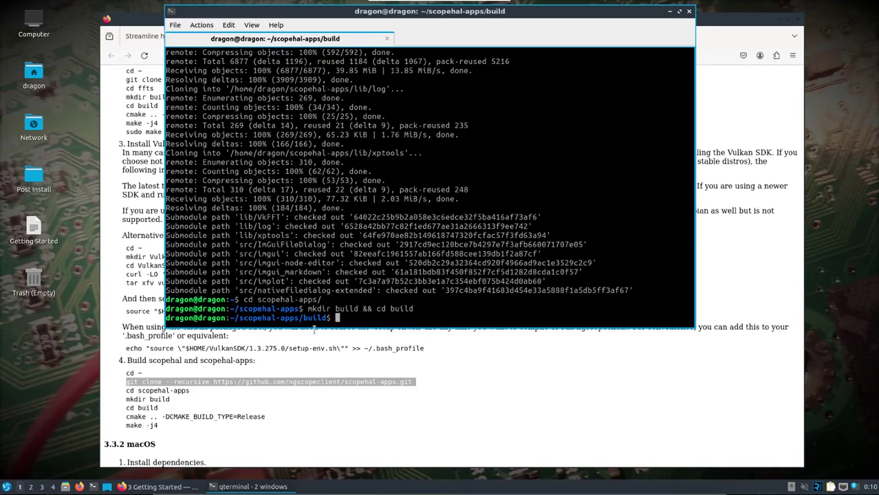
Configure scopehal-apps with cmake .. -DCMAKE_BUILD_TYPE=Release and compile it with make -j4.
type("cmake .. -DCMAKE_BUILD_")
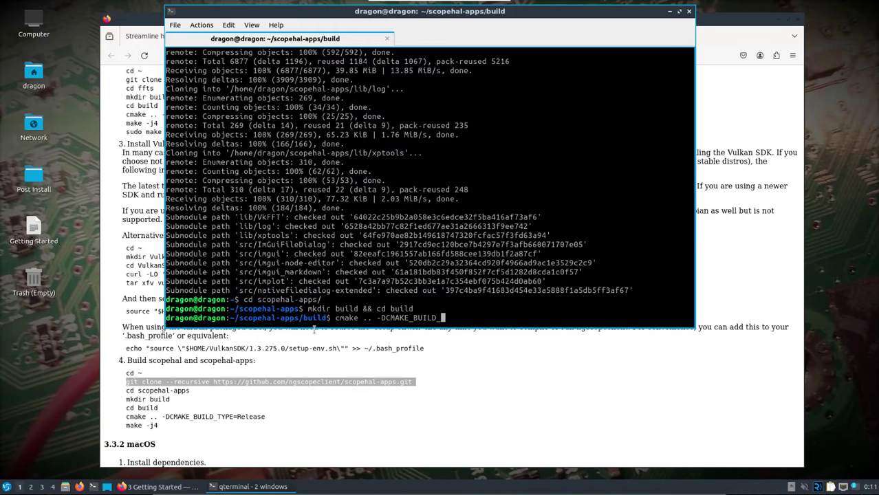
type("TYPE=Release")
key("Return")
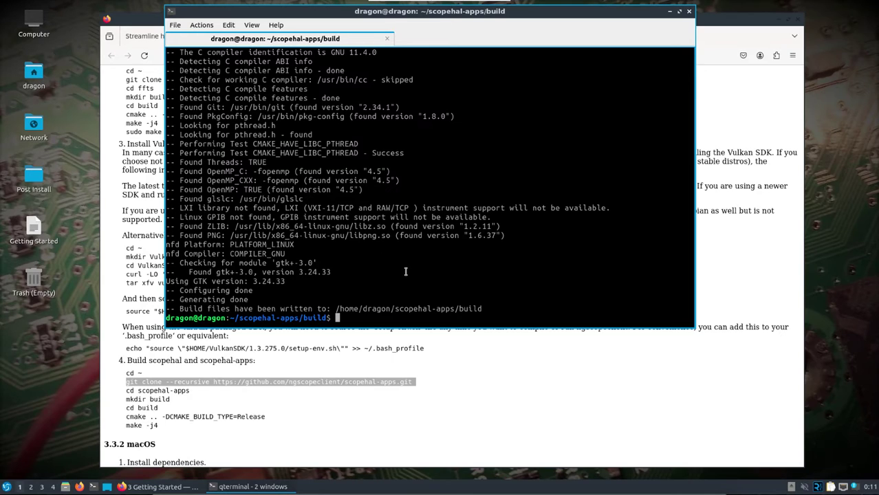
type("make -j4")
key("Return")
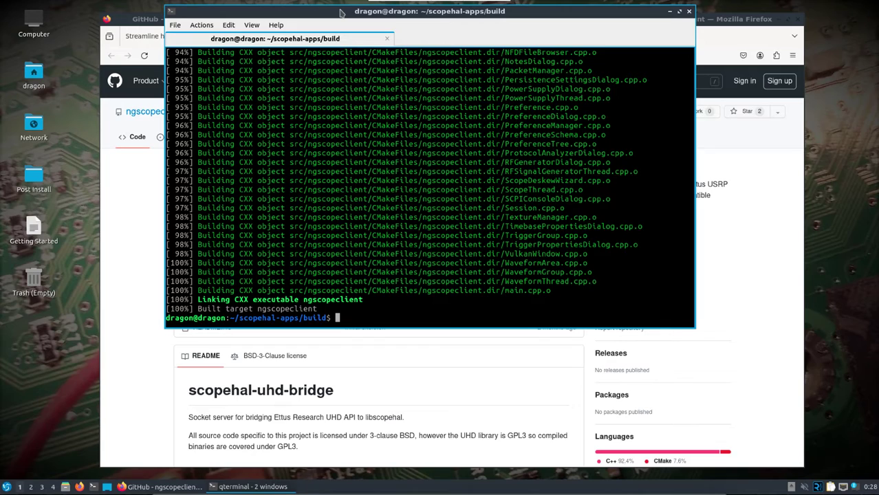
Go into src/ngscopeclient inside the scopehal-apps build directory, listing the contents at each level with ls.
type("ls")
key("Return")
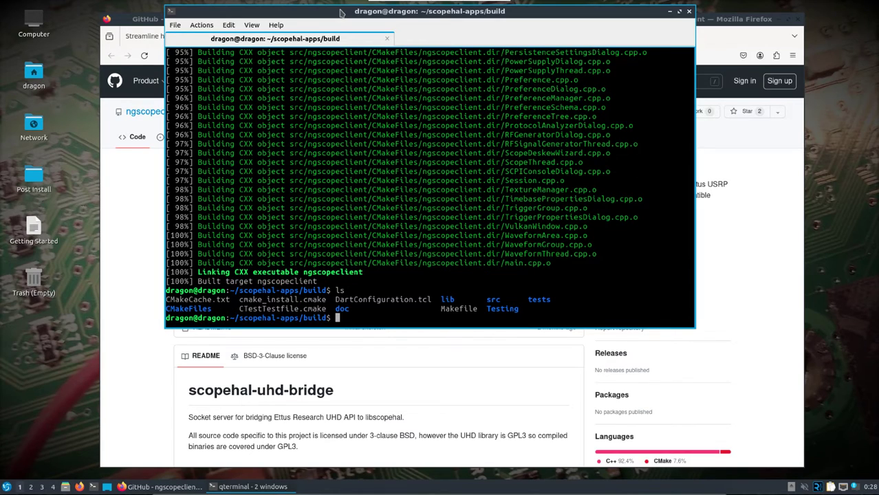
type("cd src/")
key("Return")
type("ls")
key("Return")
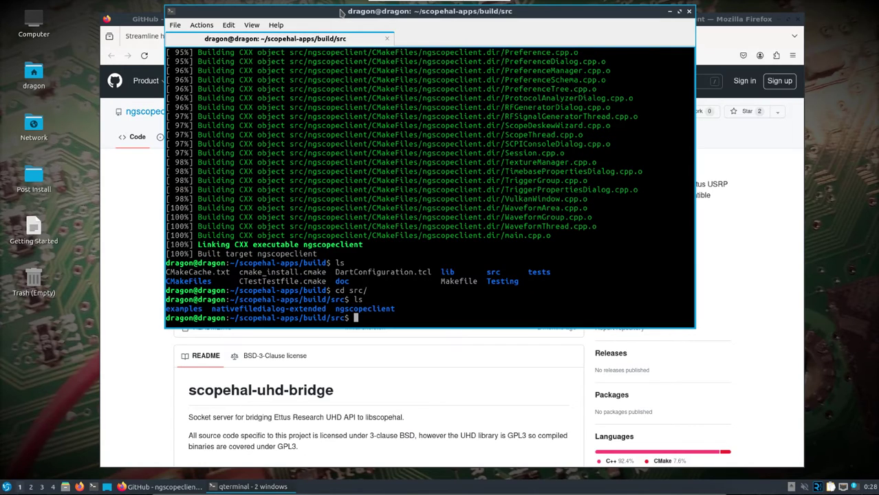
type("cd n")
key("Tab")
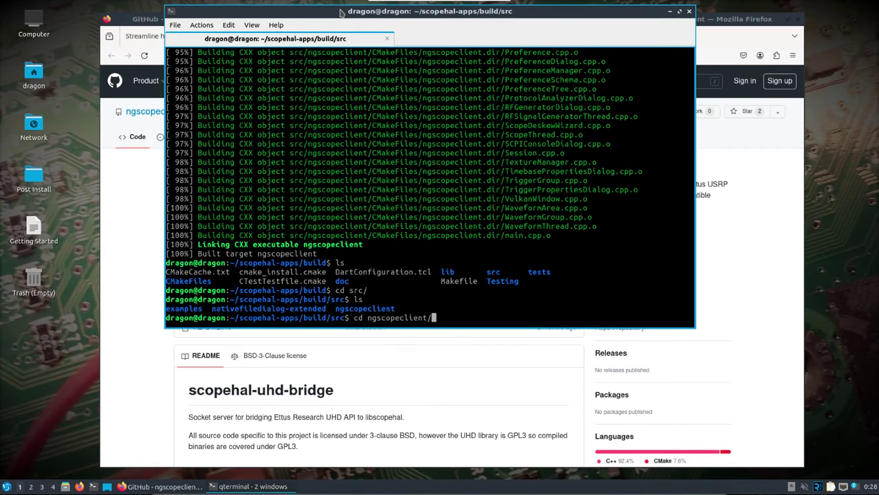
key("Return")
type("ls")
key("Return")
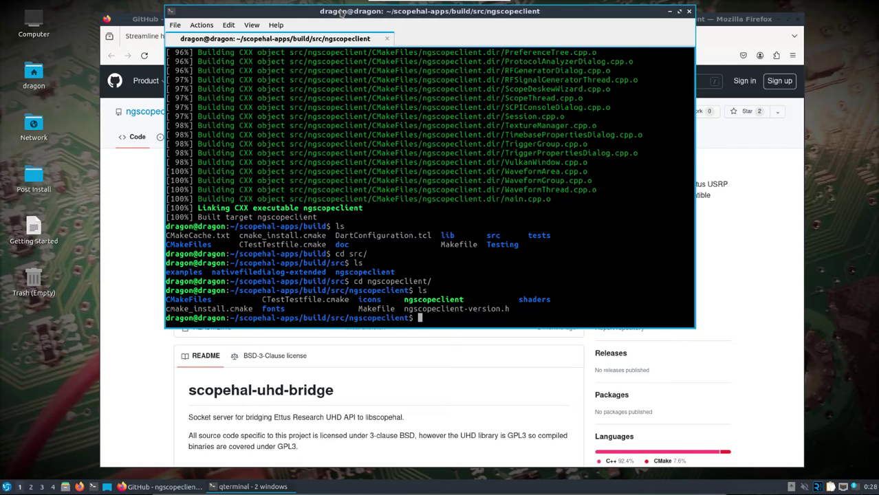
Launch the compiled program with ./ngscopeclient and move its window away from the screen edge.
type("./ng")
key("Tab")
key("Return")
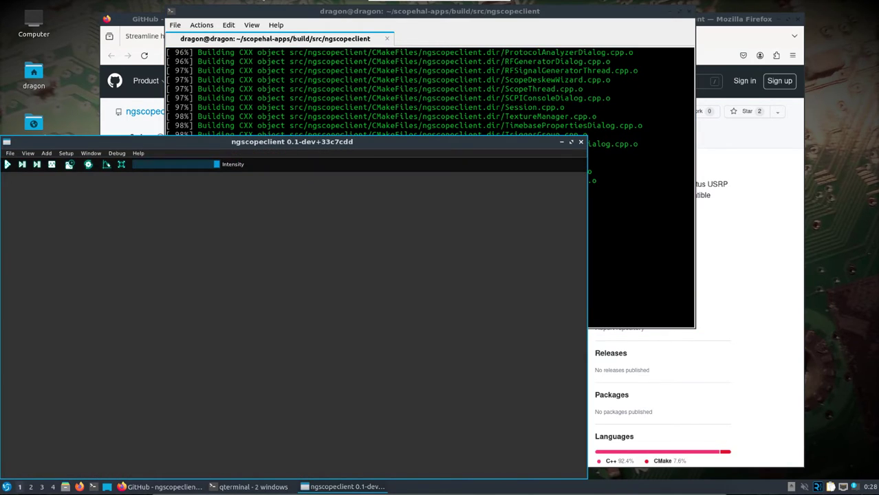
left_click_drag(241, 142, 299, 69)
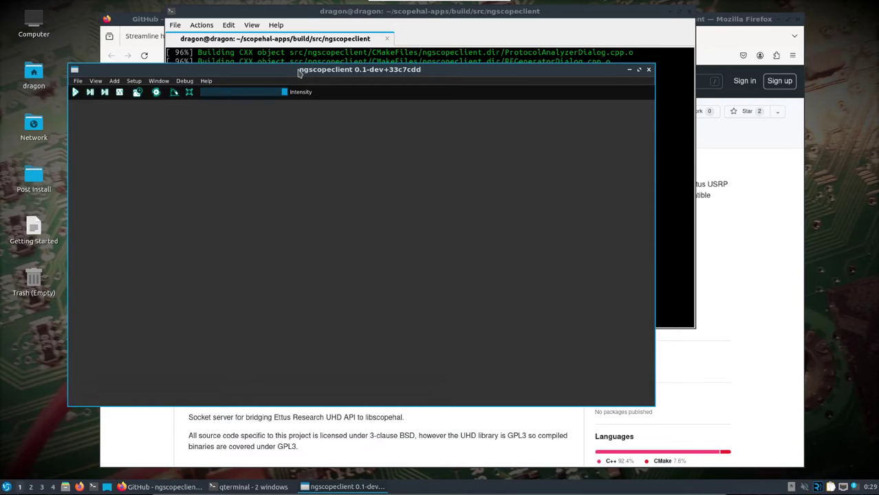
Switch to Firefox and copy the HTTPS clone URL of the ngscopeclient/scopehal-uhd-bridge repository.
left_click(749, 283)
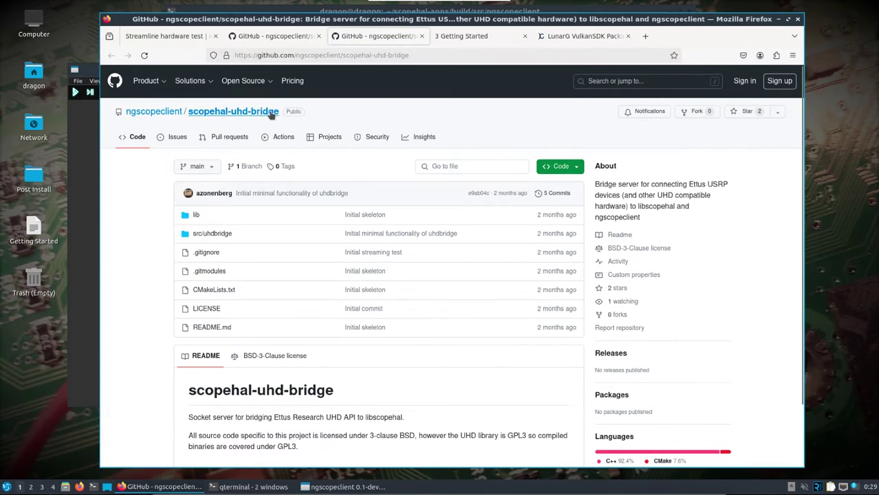
mouse_move(160, 120)
left_click(575, 170)
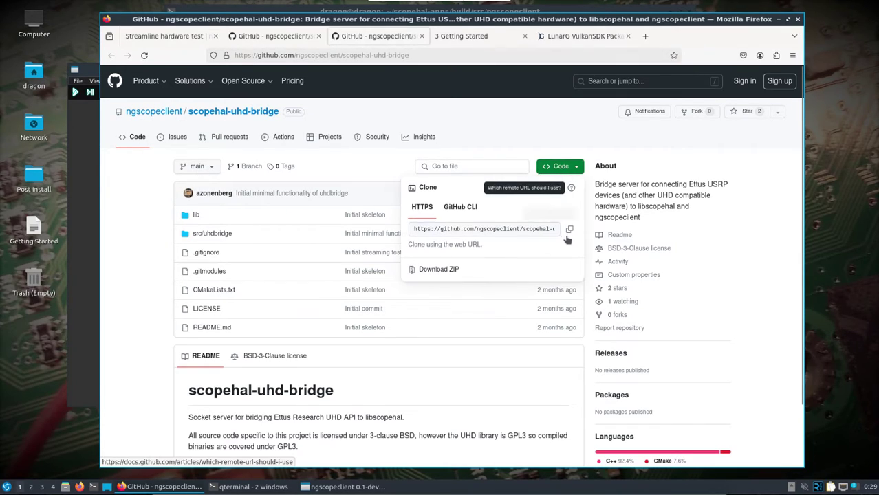
left_click(570, 229)
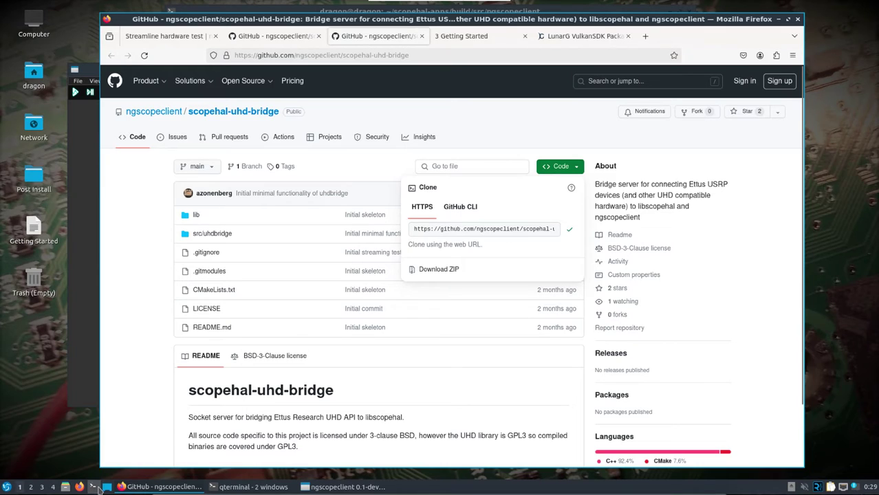
left_click(95, 487)
type("git clone")
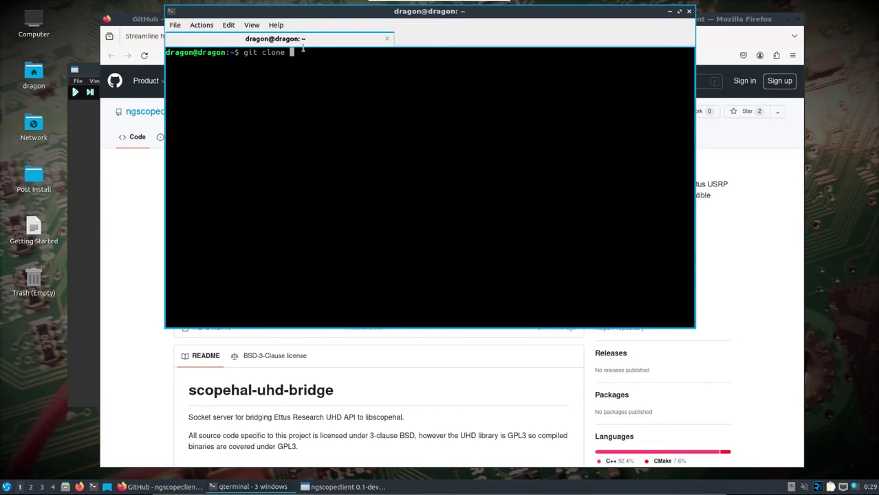
right_click(323, 79)
left_click(365, 108)
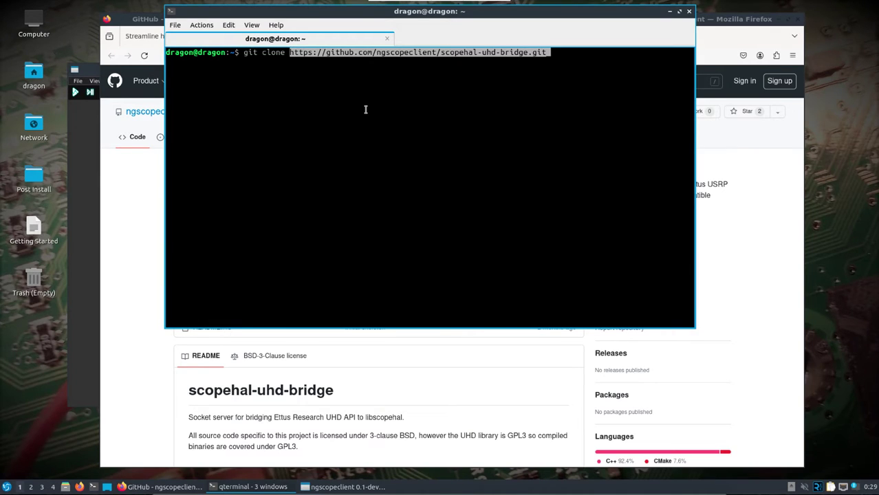
key("Return")
type("ls")
key("Return")
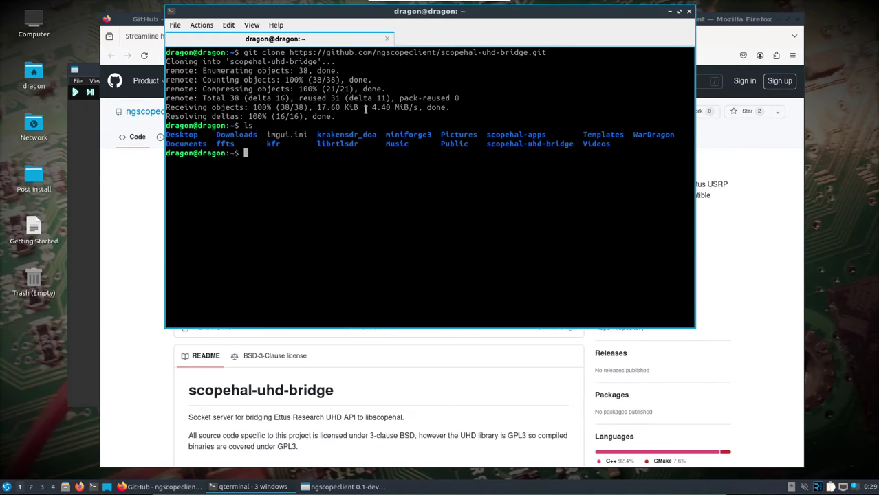
Change into the cloned scopehal-uhd-bridge directory and list its files.
type("cd sc")
key("Tab")
type("u")
key("Tab")
key("Return")
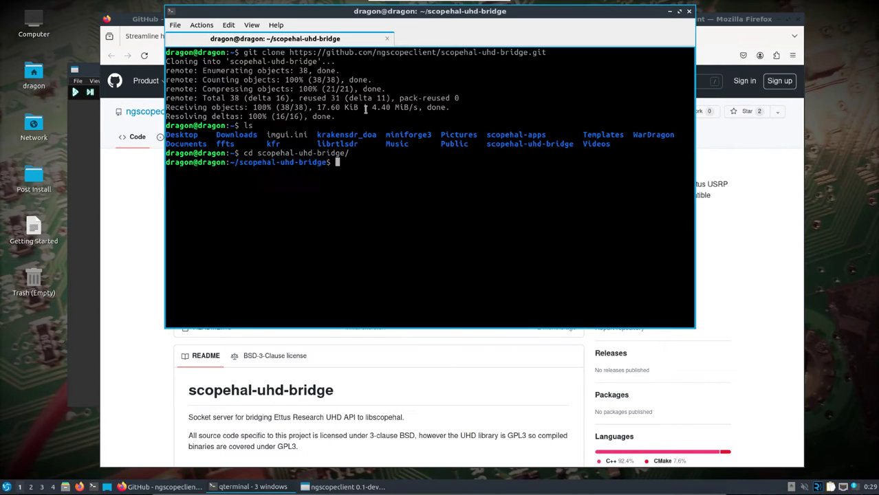
type("ls")
key("Return")
Create a build directory in scopehal-uhd-bridge, enter it and run cmake .. there.
type("mkdir build")
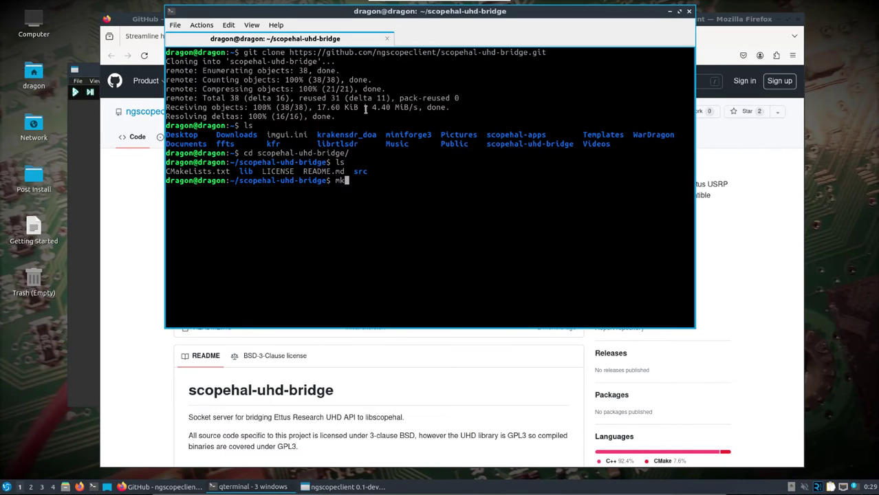
key("Return")
type("cd bu")
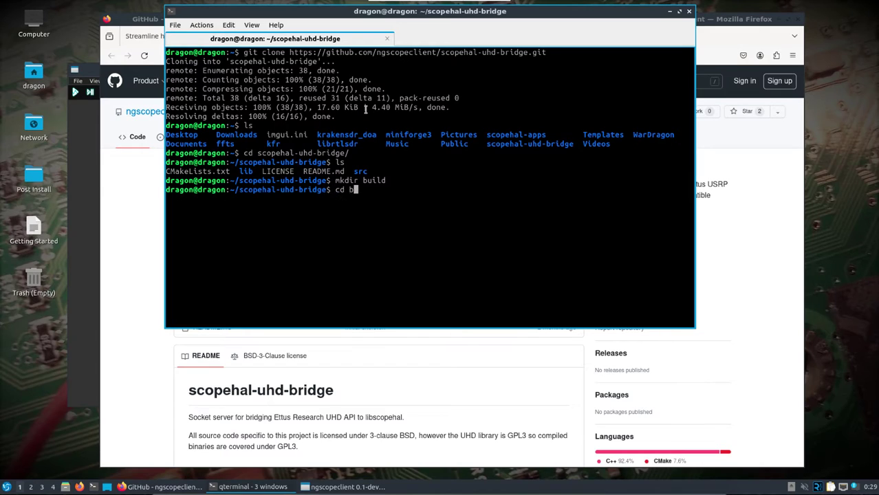
key("Tab")
key("Return")
type("cmake ..")
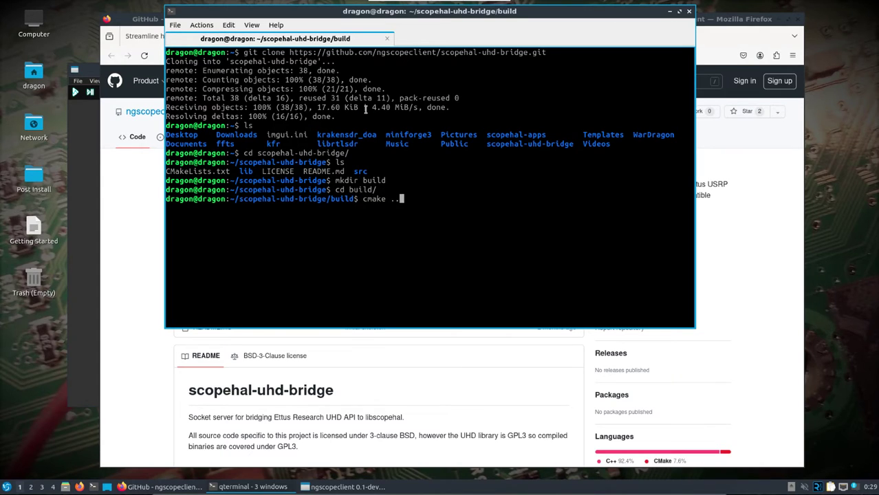
key("Return")
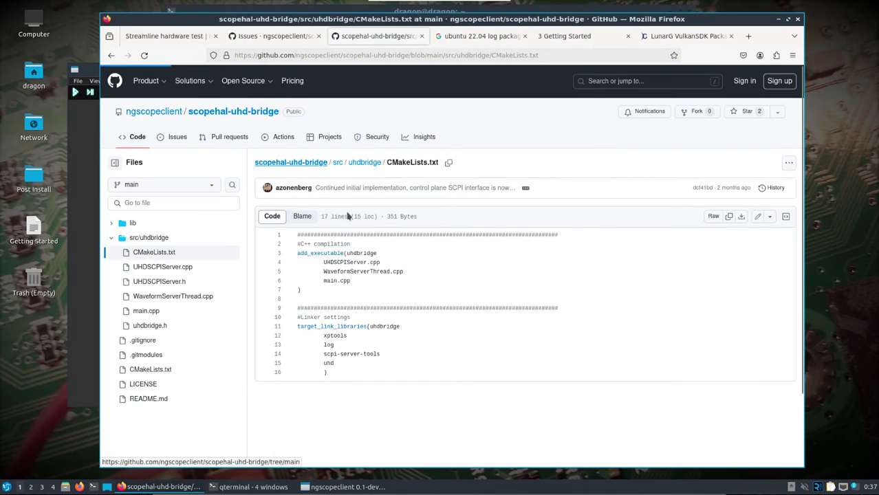
Return to the root of the scopehal-uhd-bridge repository on GitHub and open its lib folder.
left_click(282, 165)
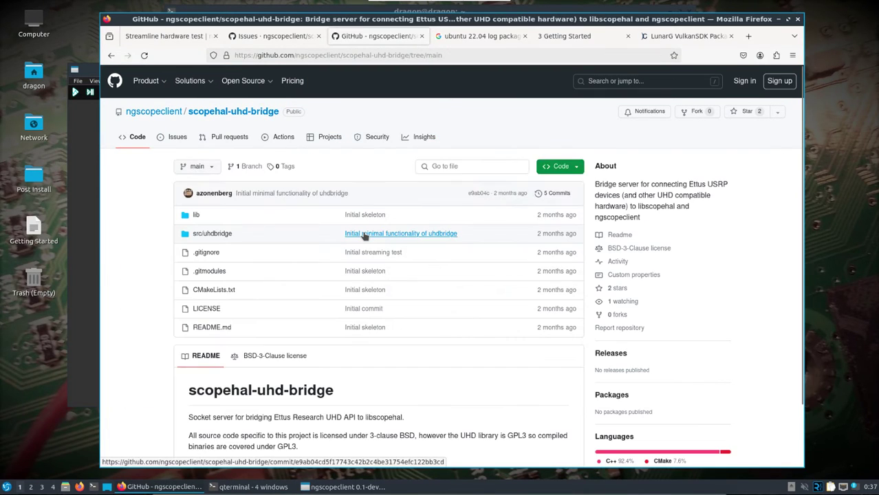
left_click(197, 217)
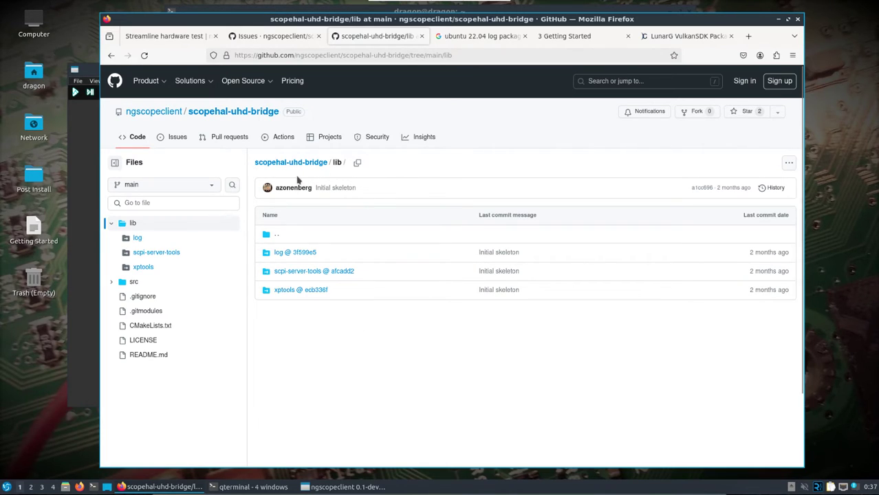
Close the two leftover terminals in the home directory that were used for apt package installs, confirming each exit.
left_click(332, 10)
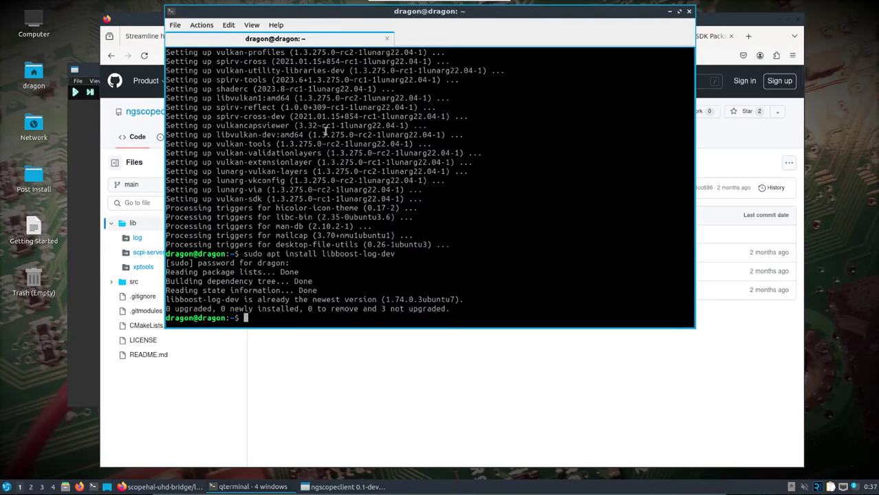
left_click(689, 11)
left_click(410, 172)
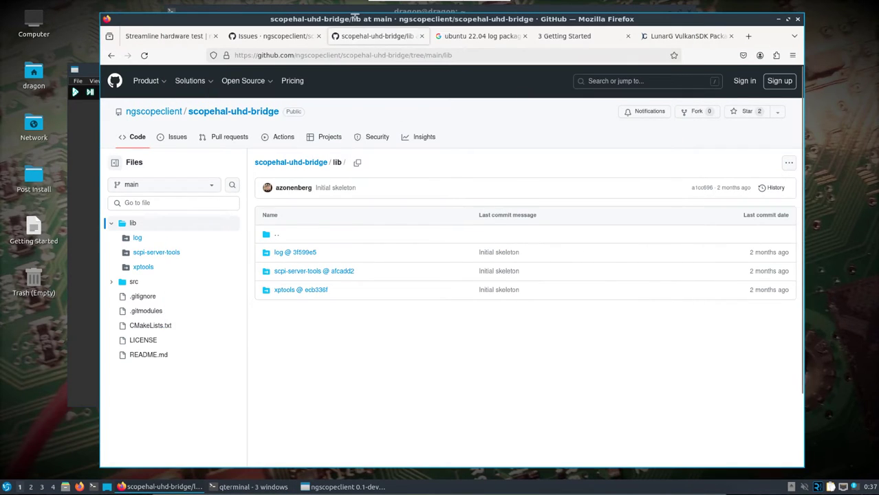
key("alt+Tab")
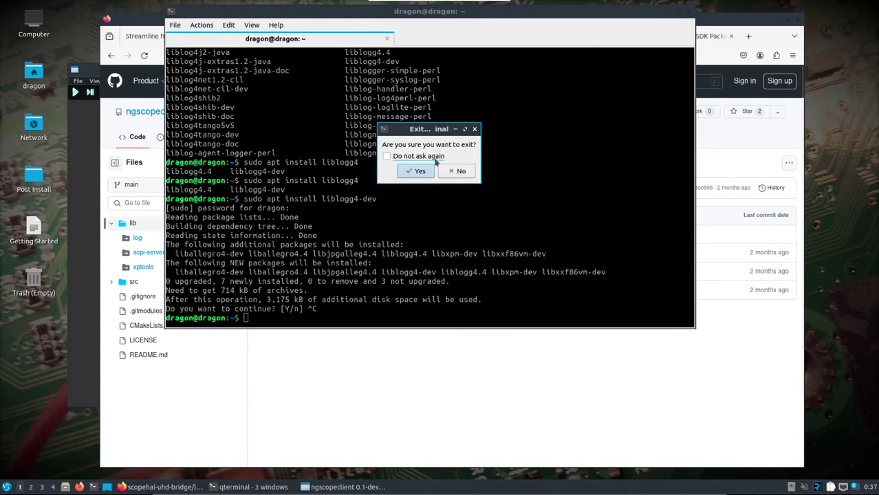
left_click(416, 171)
Switch to the terminal in ~/scopehal-uhd-bridge/src/uhdbridge/build and go up to the home directory with cd .. four times.
mouse_move(262, 488)
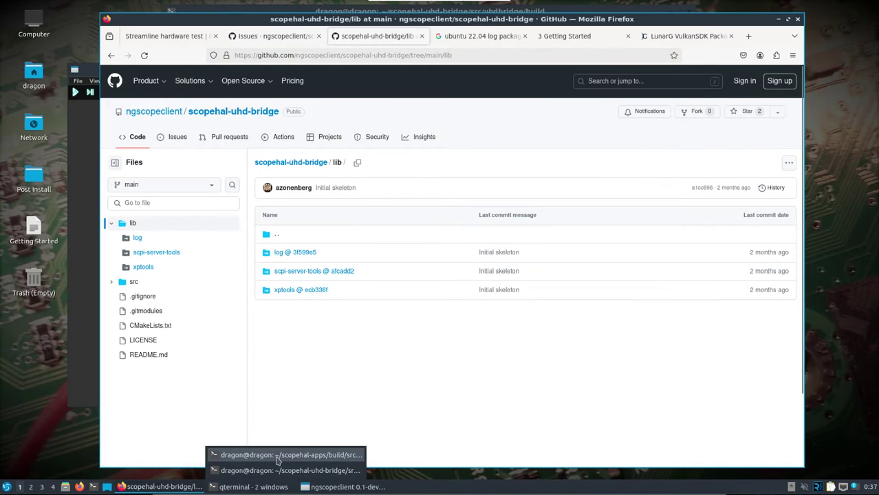
left_click(289, 471)
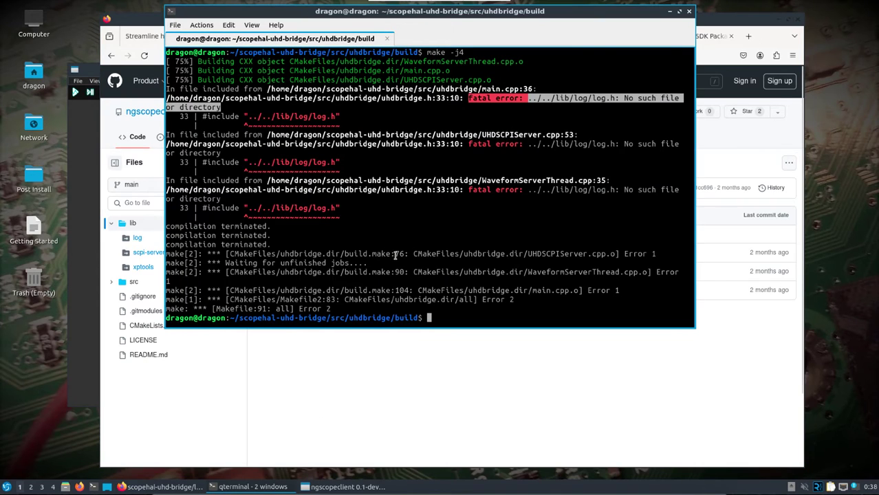
type("cd ..")
key("Return")
type("cd ..")
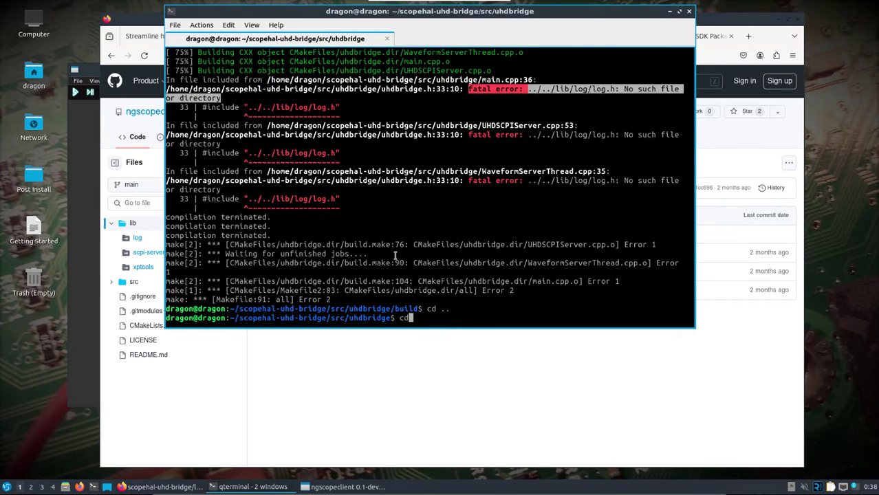
key("Return")
type("cd ..")
key("Return")
type("cd ..")
key("Return")
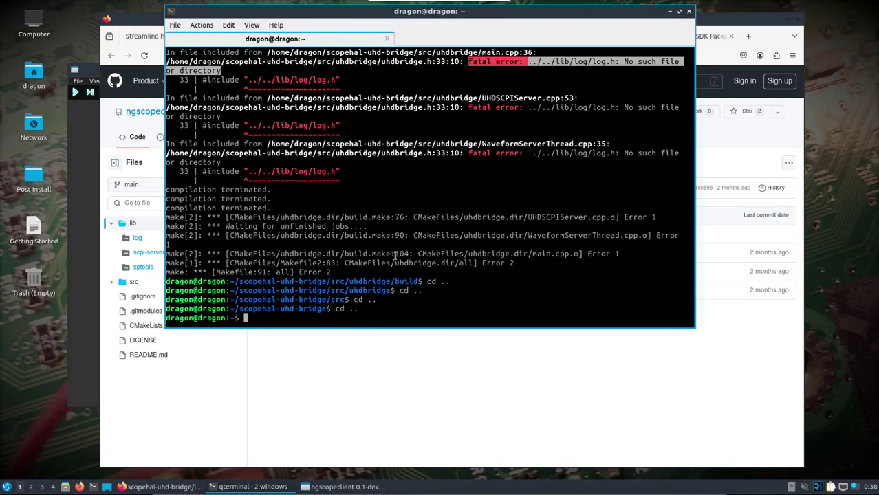
Delete the existing clone with rm -r scopehal-uhd-bridge/, answering y for each write-protected file.
type("rm -r scopehal-")
key("Tab")
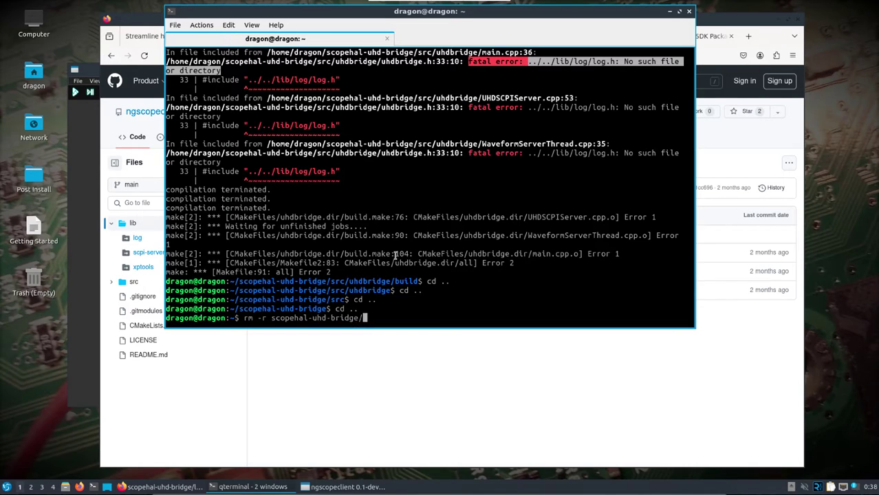
key("Return")
type("y")
key("Return")
type("y")
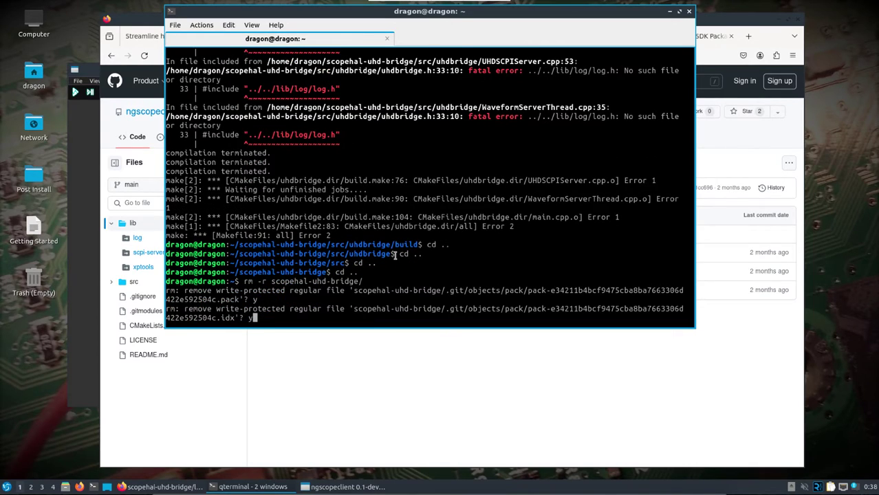
key("Return")
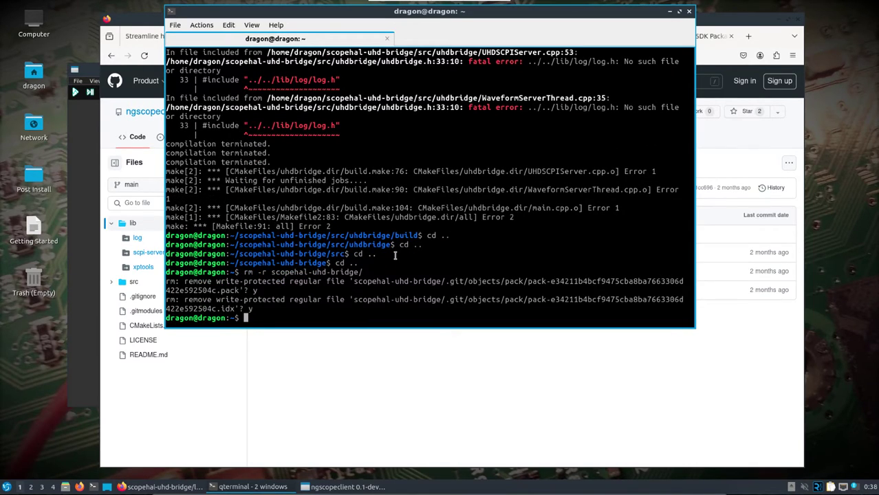
Recall the earlier scopehal-uhd-bridge git clone command, insert --recursive before the URL and run it.
type("ls")
key("Up")
key("Up")
key("Up")
key("Up")
key("Up")
key("Up")
key("Up")
key("Left")
key("Left")
key("Left")
key("Left")
key("Left")
key("Left")
key("Left")
key("Left")
key("Left")
key("Left")
key("Left")
key("Left")
key("Left")
key("Left")
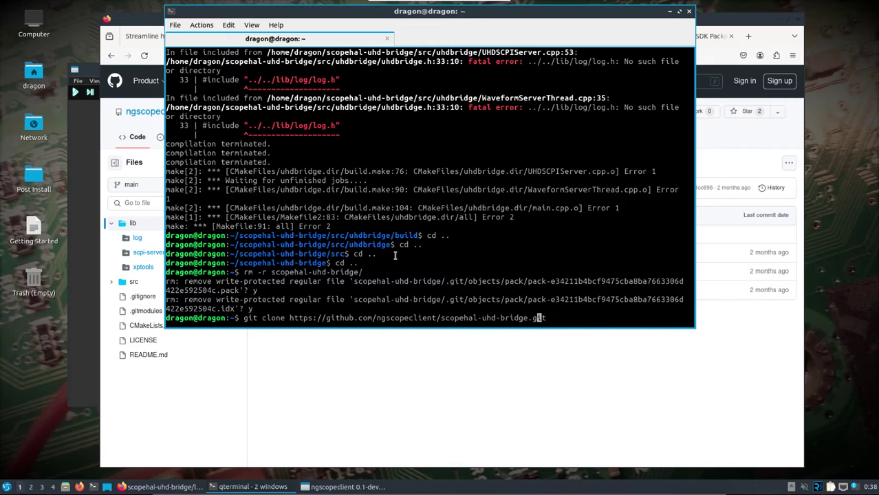
key("Left")
key("Left")
key("Left")
key("Left")
key("Left")
key("Left")
key("Left")
key("Left")
key("Left")
key("Left")
key("Left")
key("Left")
key("Left")
key("Left")
key("Left")
key("Left")
key("Left")
key("Left")
key("Left")
key("Left")
key("Left")
key("Left")
key("Left")
key("Left")
key("Left")
key("Left")
key("Left")
key("Left")
key("Left")
key("Left")
key("Left")
key("Left")
key("Left")
key("Left")
key("Left")
key("Left")
key("Left")
key("Left")
type("--recur")
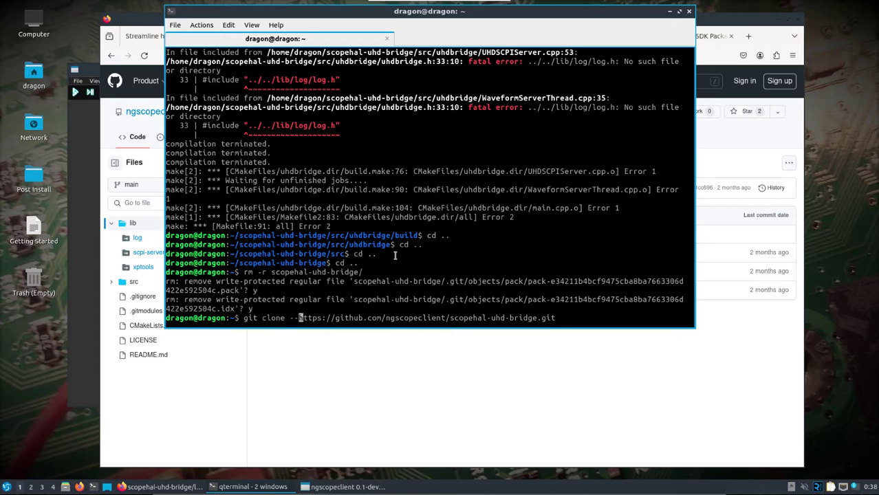
type("sive")
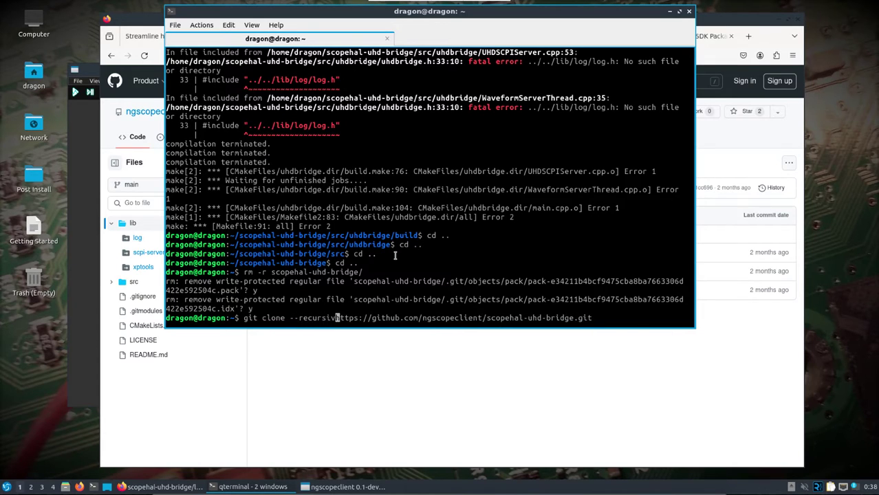
key("Return")
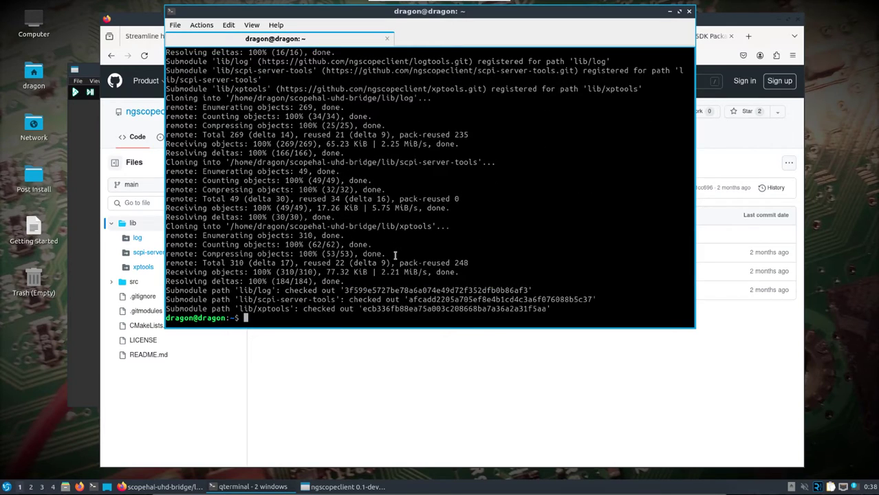
List the home directory and change into the freshly cloned scopehal-uhd-bridge directory.
type("ls")
key("Return")
type("cd s")
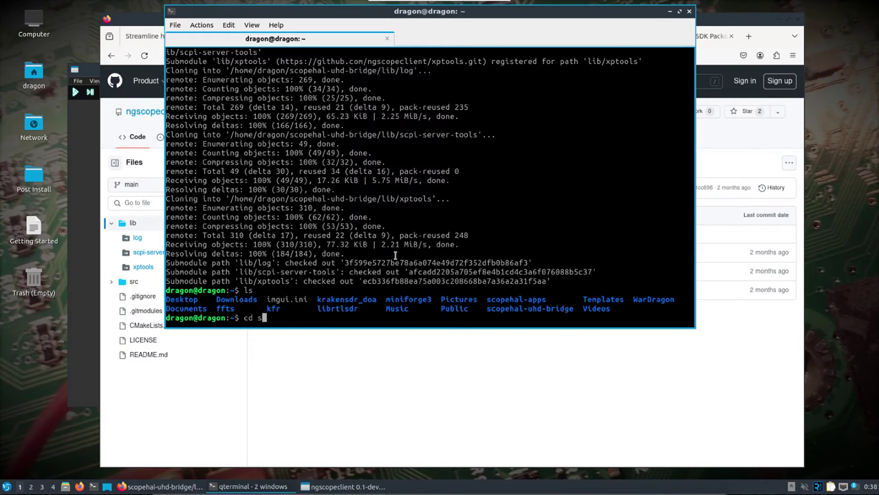
key("Tab")
type("u")
key("Tab")
key("Return")
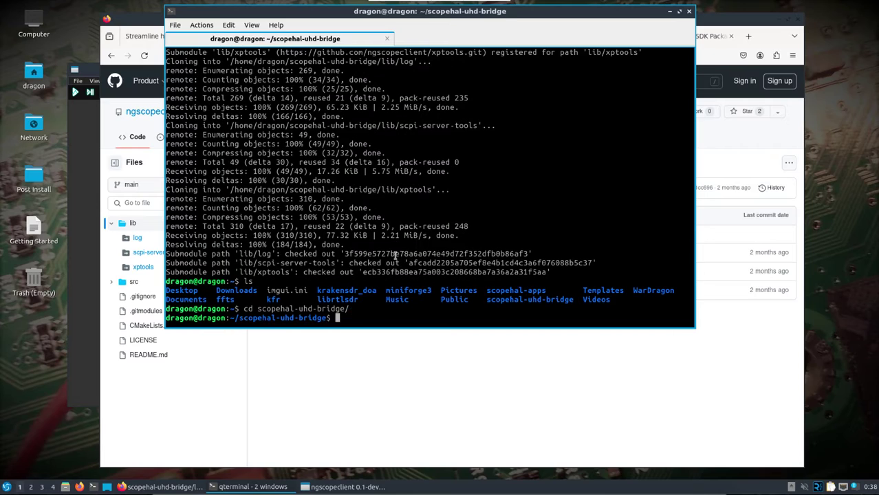
List the cloned scopehal-uhd-bridge directory, create a build folder in it and change into that folder.
type("ls")
key("Return")
type("mkdir build")
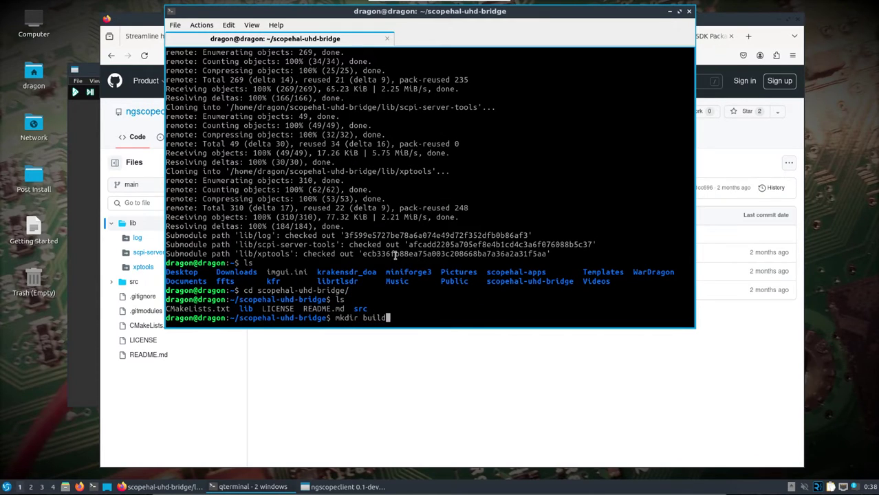
key("Return")
type("cd build/")
key("Return")
Configure the scopehal-uhd-bridge build with cmake .. and compile it with make -j4.
type("cmake ..")
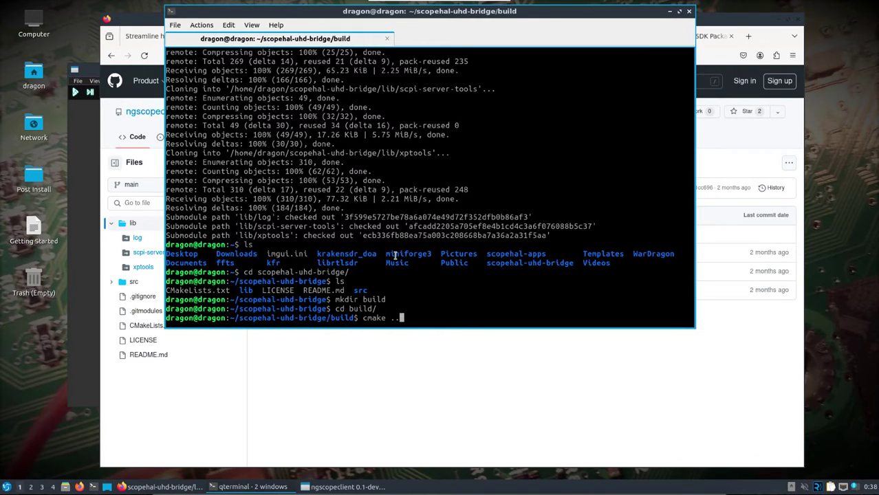
key("Return")
type("make -")
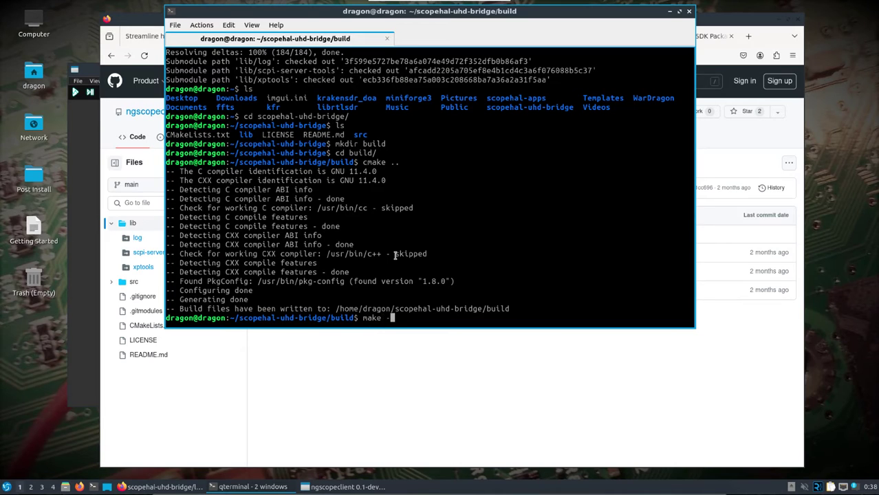
type("j4")
key("Return")
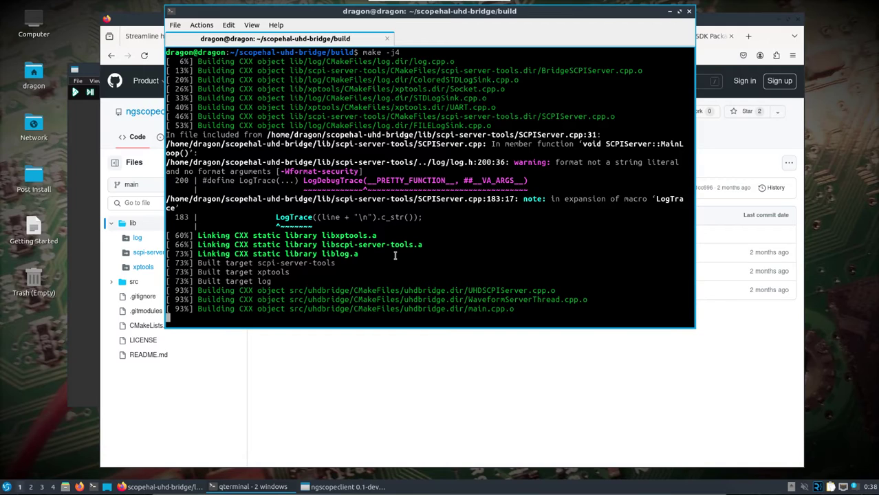
List the build output and change into src/ and its uhdbridge/ subfolder.
type("ls")
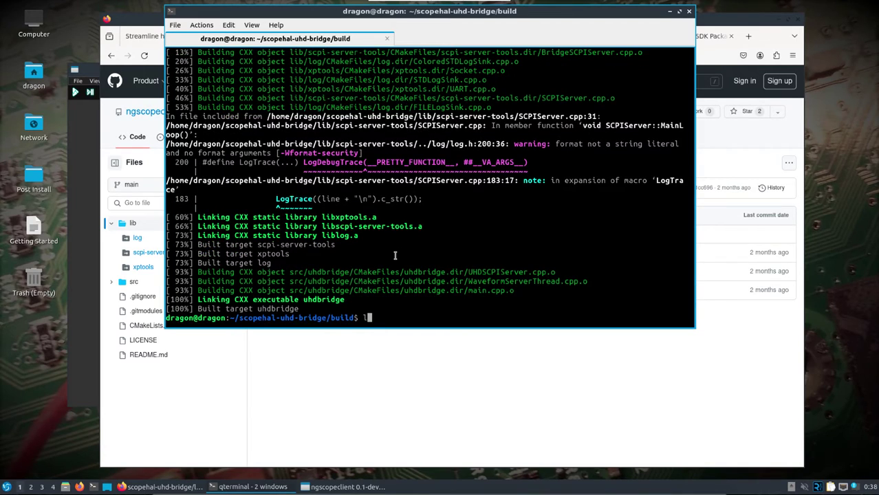
key("Return")
type("cd src/")
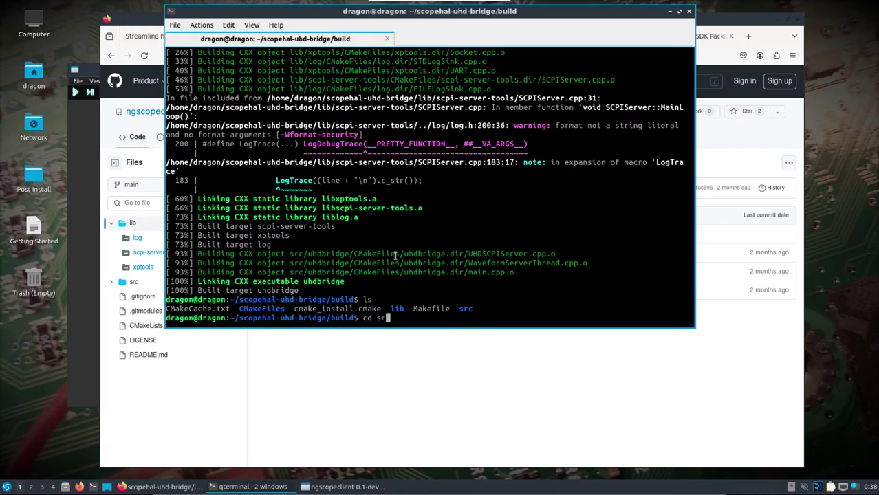
key("Return")
type("ls")
key("Return")
type("cd u")
key("Tab")
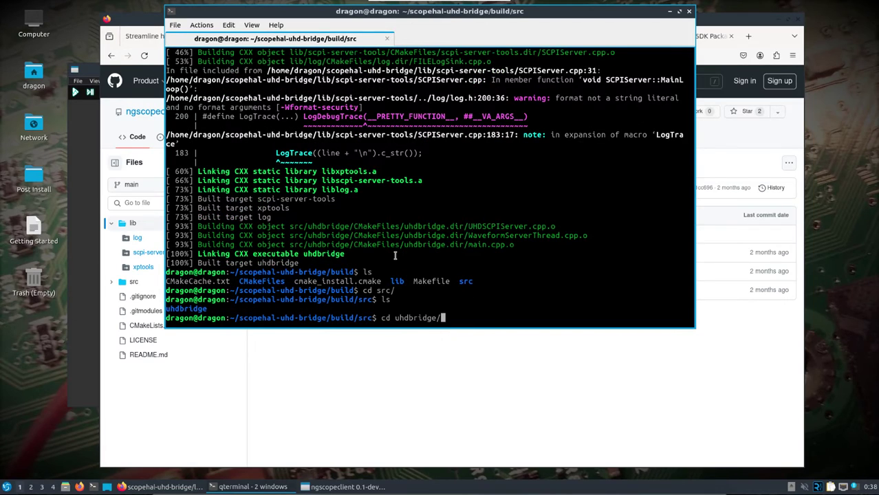
key("Return")
List the uhdbridge folder and try to show the program's options with ./uhdbridge -h.
type("ls")
key("Return")
type("./u")
key("Tab")
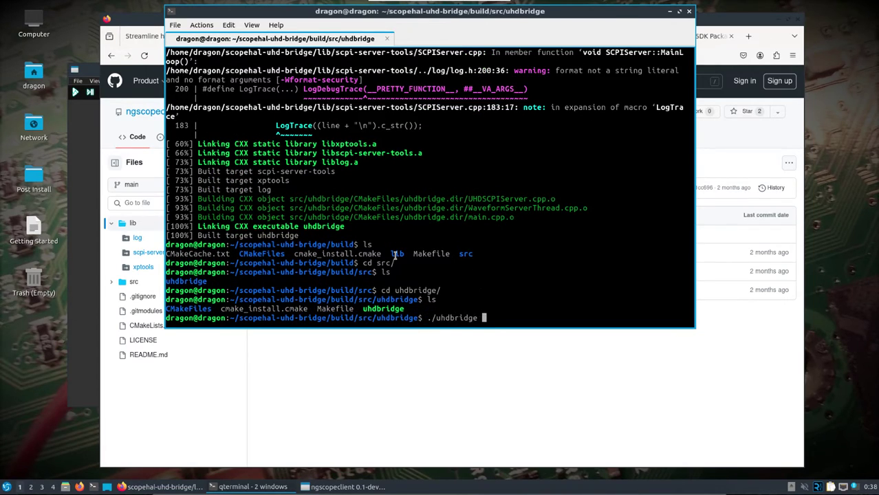
type("-h")
key("Return")
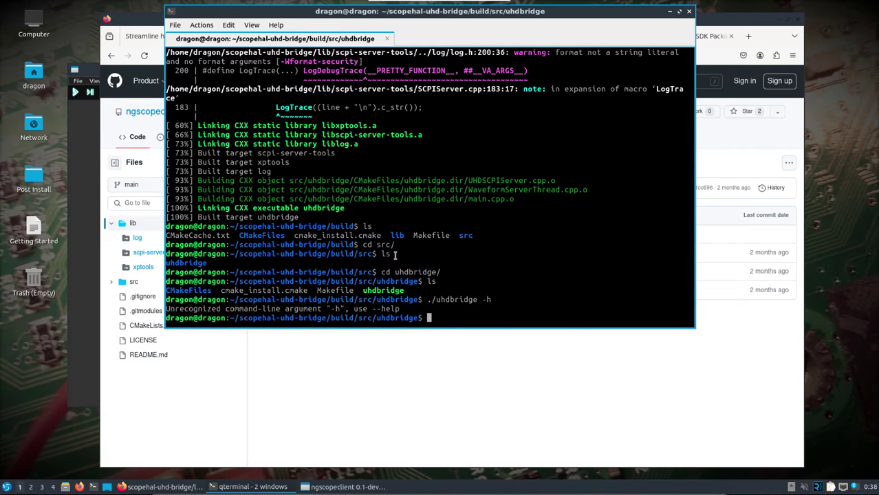
Recall the uhdbridge command and run it with --help instead.
key("Up")
key("BackSpace")
type("-help")
key("Return")
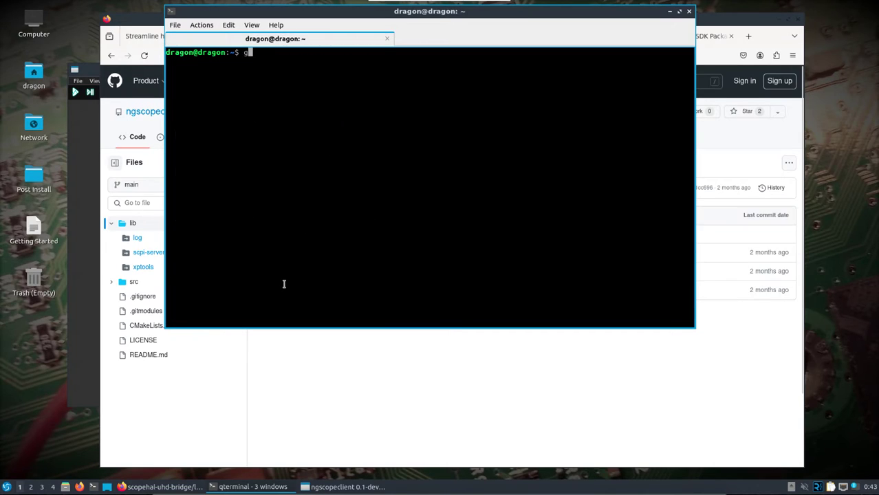
Launch gqrx, choose the Ettus B200 (B205i) as the input device and highlight its device string for reading.
type("gqrx")
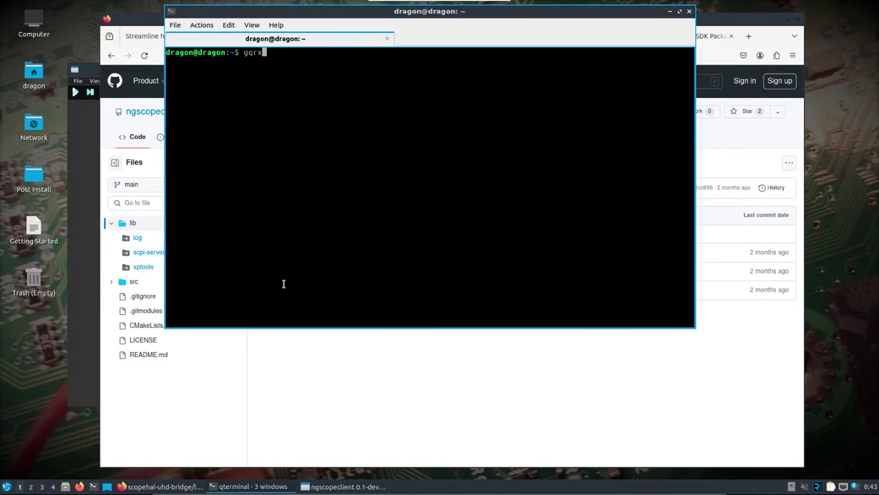
key("Return")
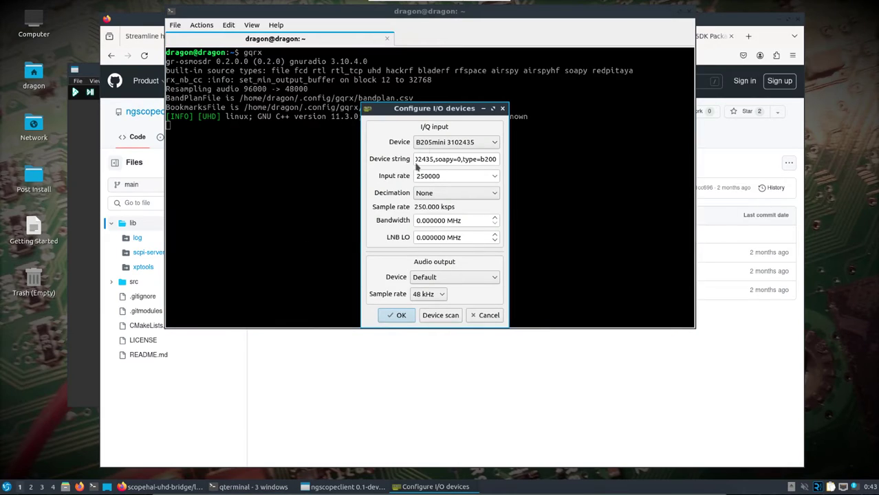
left_click(443, 141)
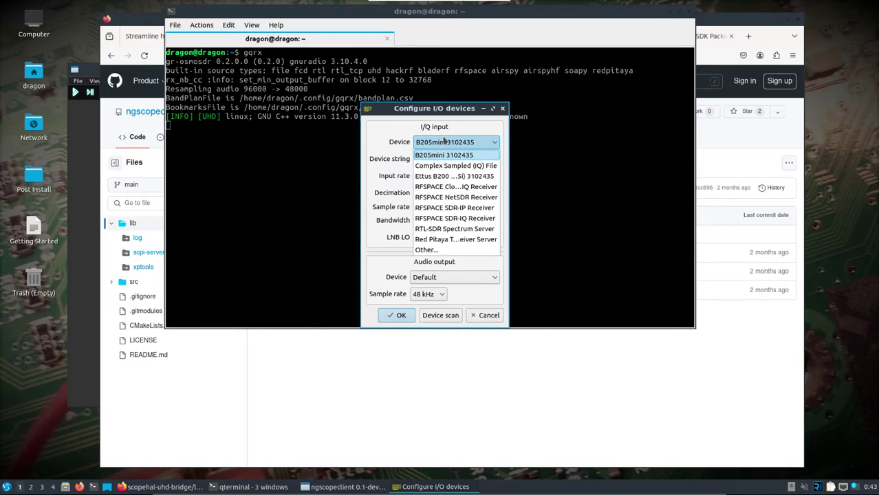
left_click(454, 176)
left_click_drag(466, 159, 353, 154)
Move the gqrx terminal and the Configure I/O devices dialog aside, and return to the uhdbridge terminal with the device string still visible.
left_click_drag(424, 13, 265, 37)
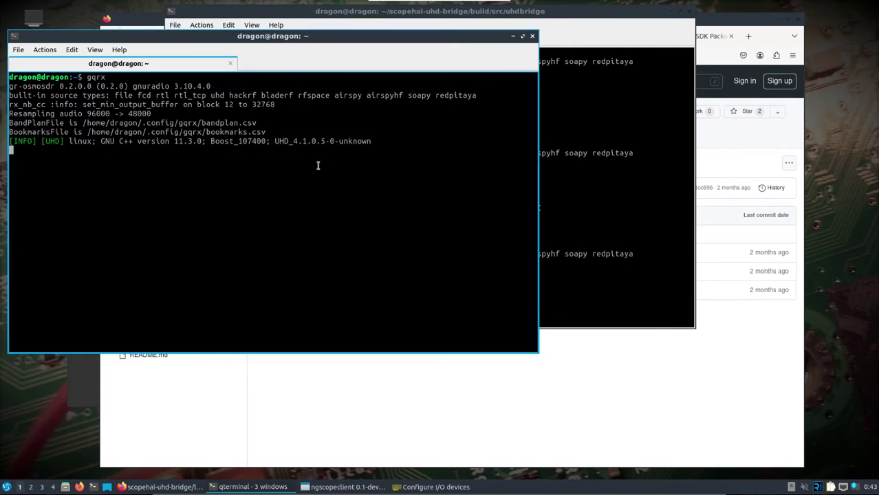
left_click(436, 487)
left_click_drag(409, 118, 48, 204)
left_click(632, 252)
Start the bridge with ./uhdbridge --device name=B205i,product=B200.
type("./uhdbridge --device b200")
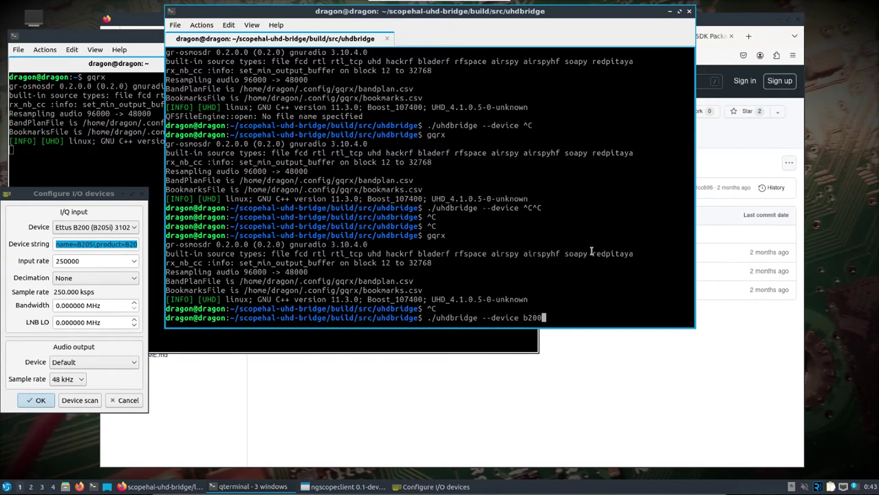
key("BackSpace")
key("BackSpace")
key("BackSpace")
key("BackSpace")
type("name=B205i,product=")
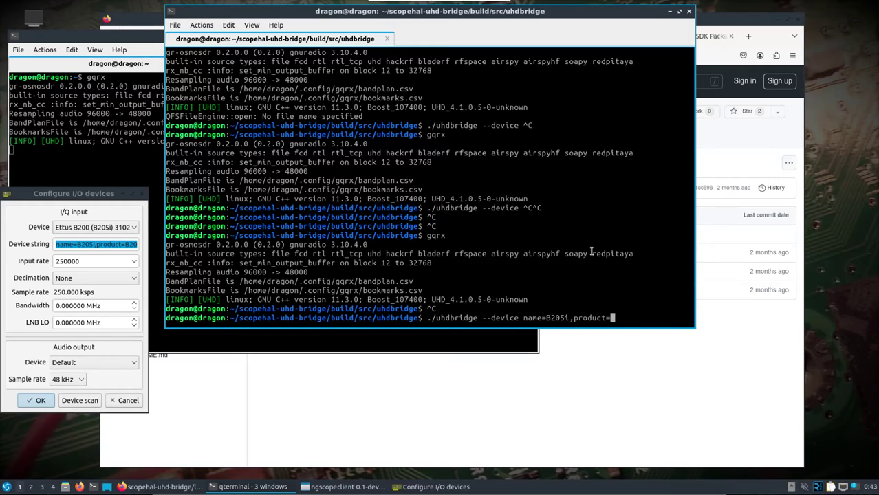
type("B200")
key("Return")
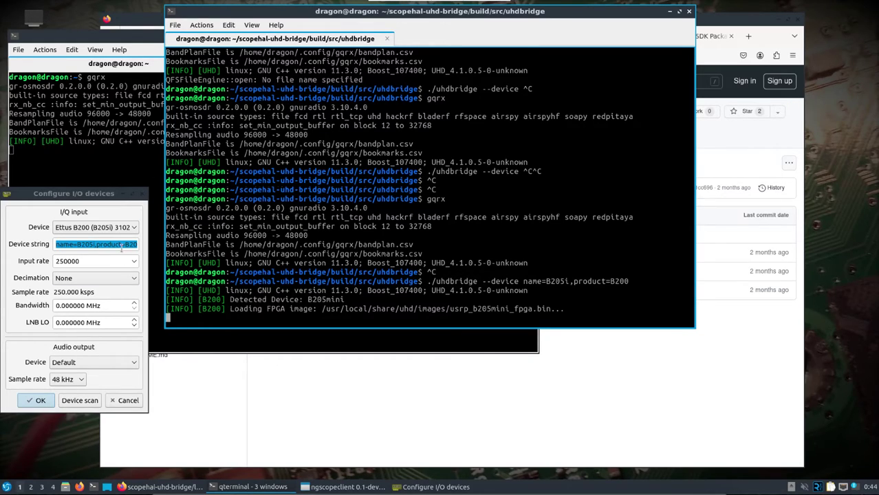
Close gqrx's Configure I/O devices dialog and review the uhdbridge help text on device and port options in the terminal history.
left_click(121, 245)
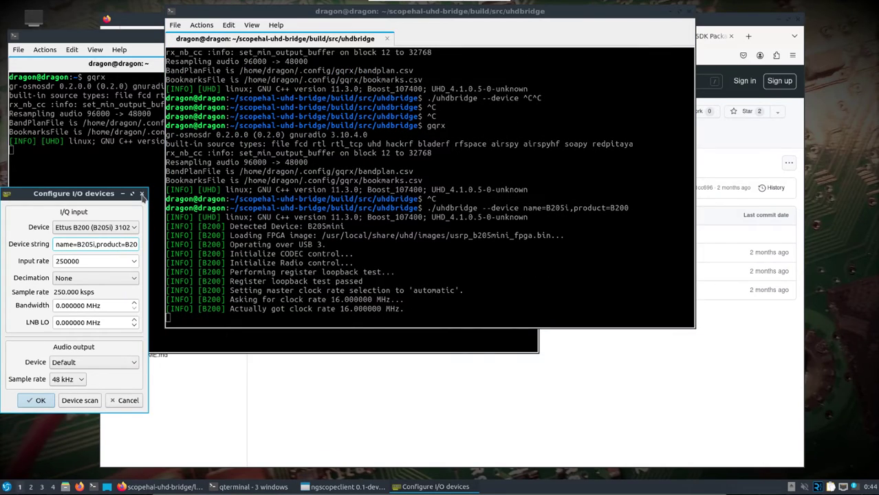
left_click(142, 194)
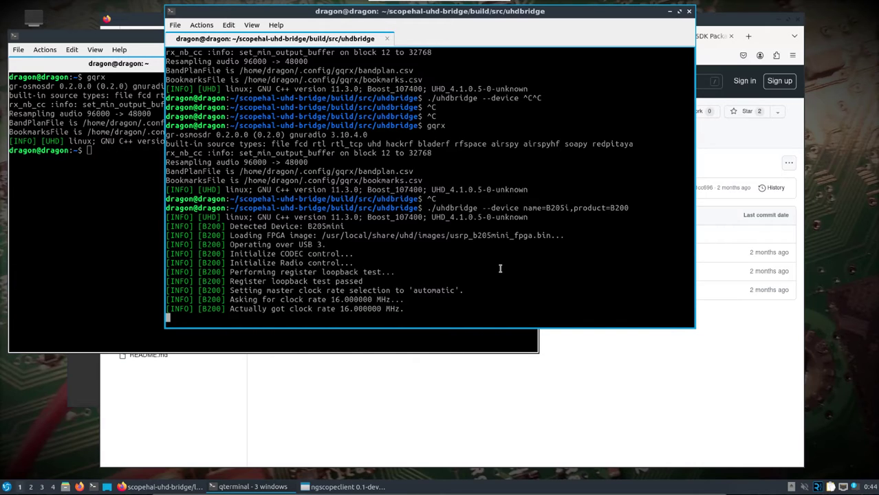
scroll(500, 268, "up", 15)
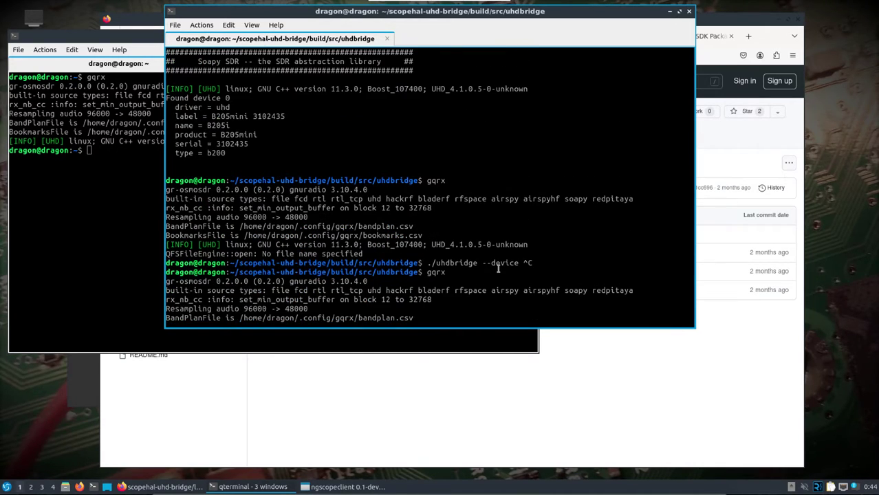
scroll(491, 266, "up", 15)
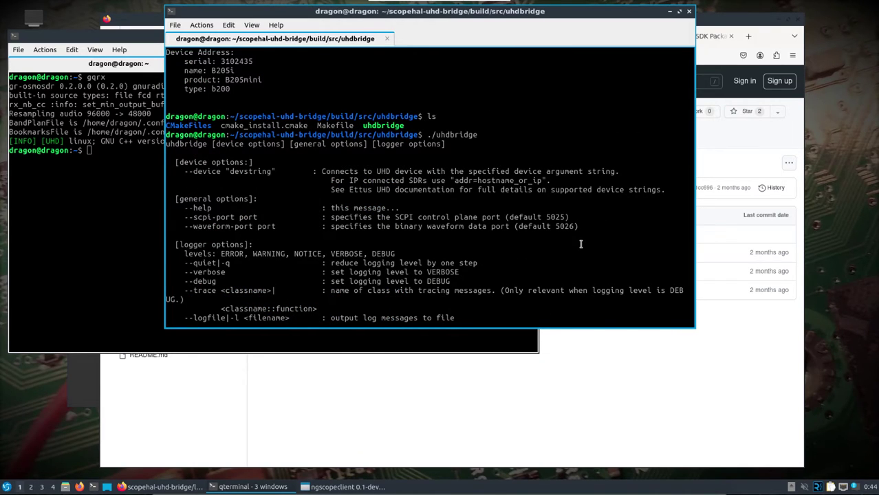
key("ctrl+c")
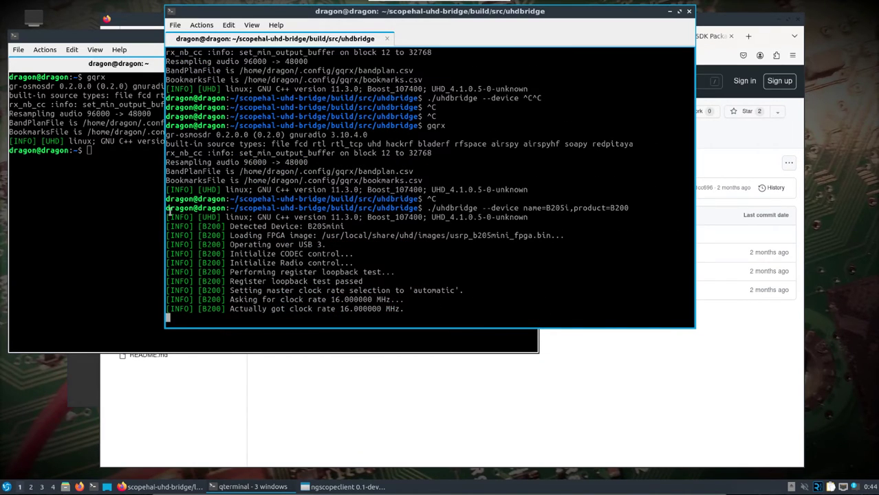
Minimize the terminal running ngscopeclient, bring up the ngscopeclient window and arrange it beside the uhdbridge terminal.
left_click(242, 487)
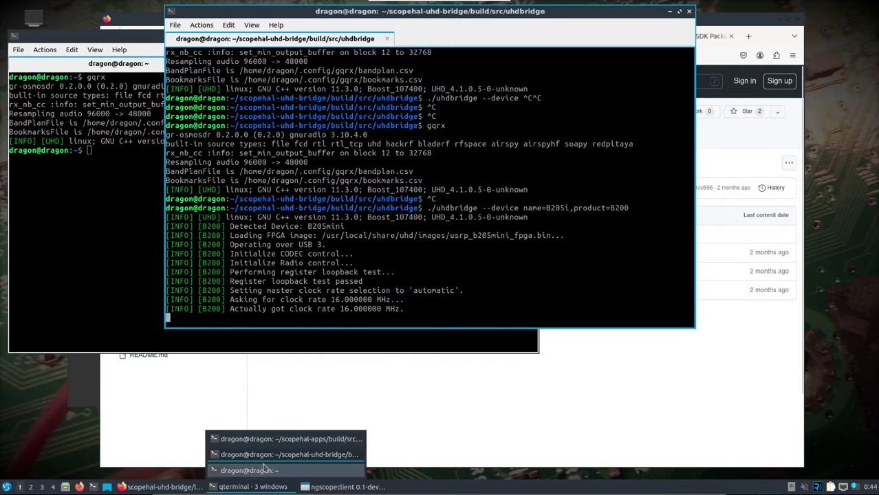
left_click(273, 440)
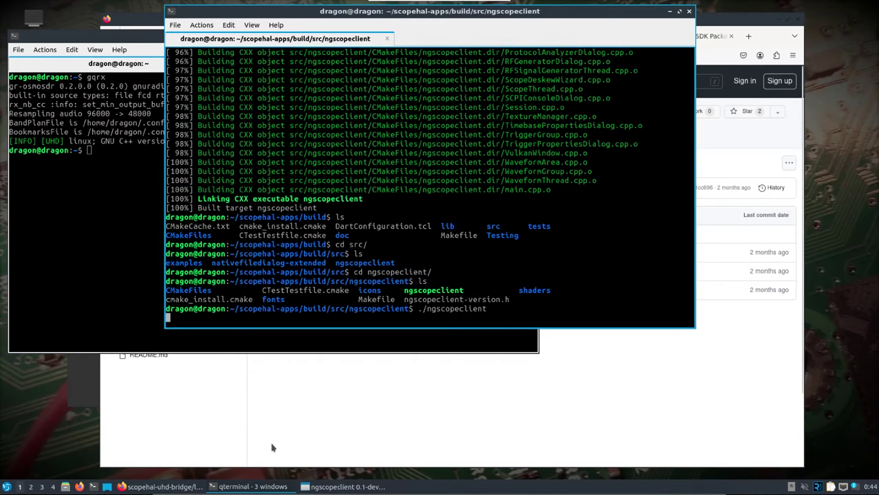
left_click(669, 11)
left_click(348, 487)
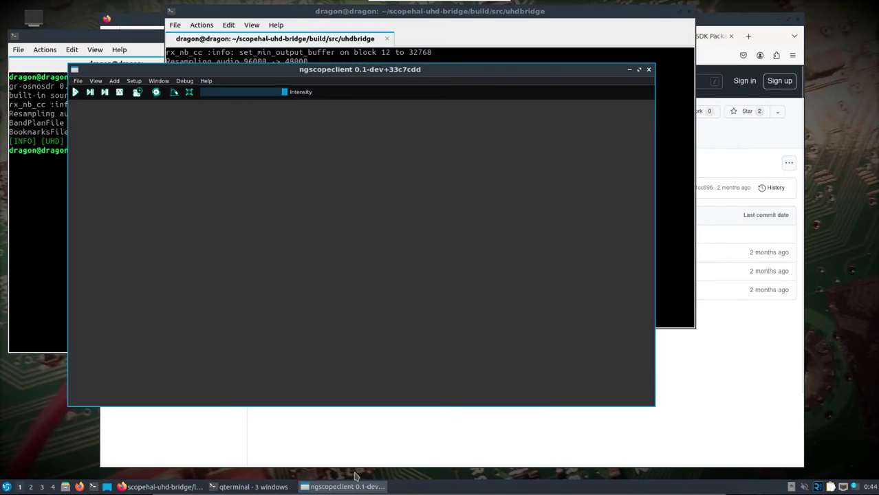
left_click_drag(358, 67, 626, 174)
left_click(426, 134)
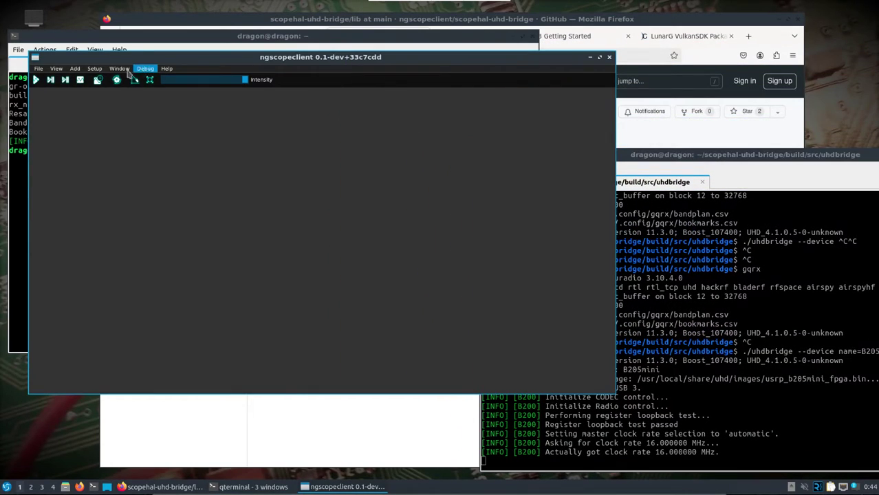
Start a new SDR connection in ngscopeclient and set its transport to twinlan.
left_click(95, 68)
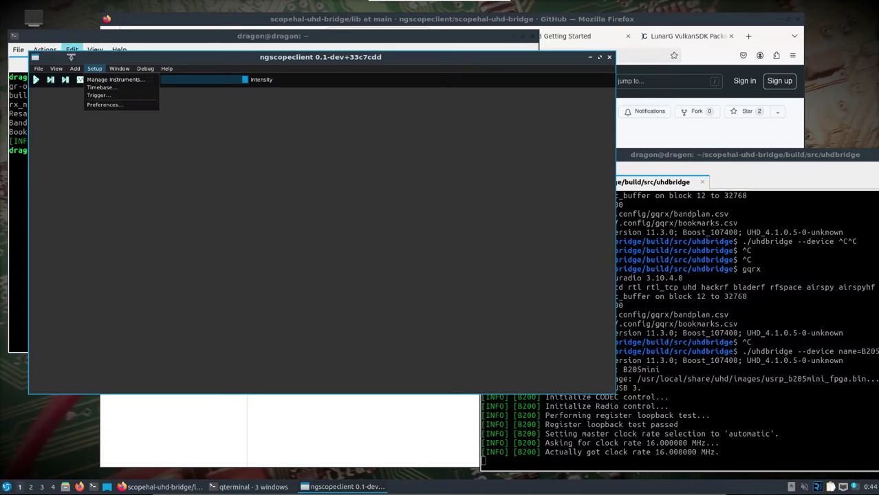
mouse_move(75, 71)
mouse_move(79, 142)
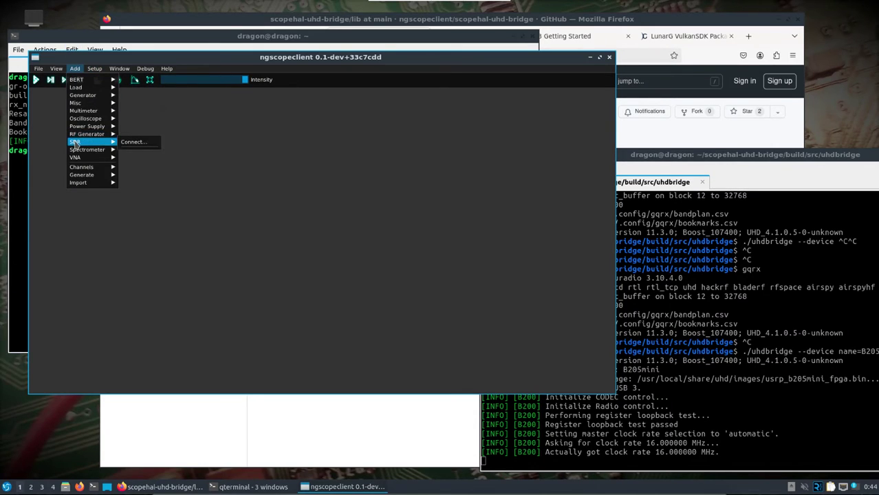
left_click(124, 142)
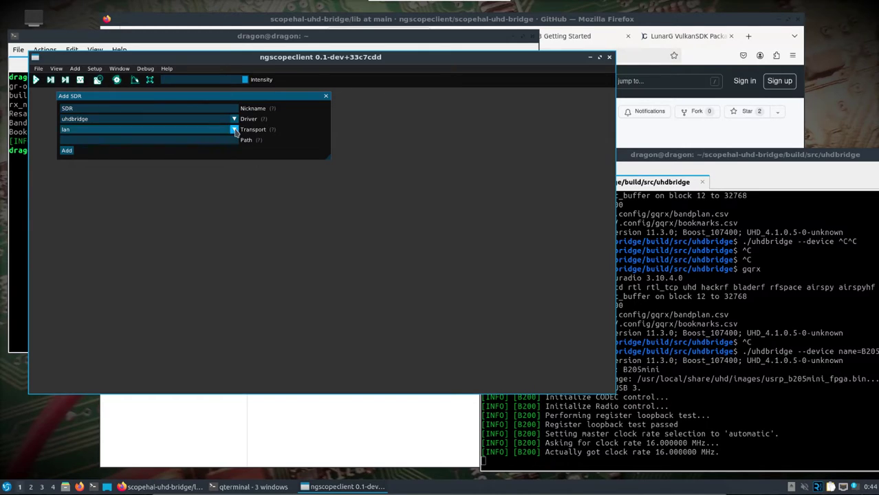
left_click(120, 130)
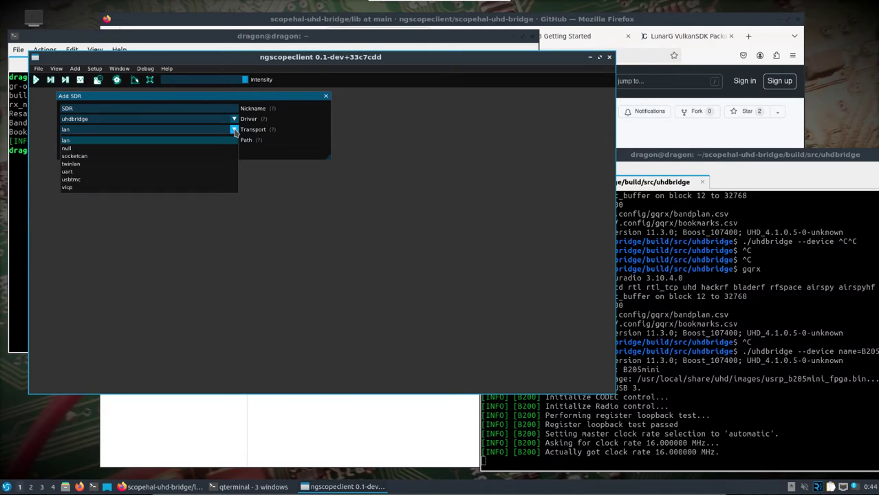
left_click(79, 165)
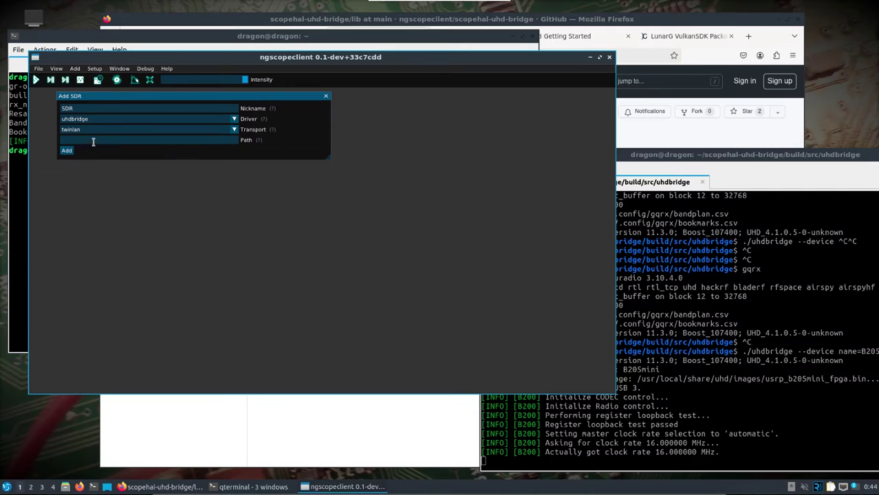
Check the transport help and try to add the SDR with the path left empty.
mouse_move(275, 131)
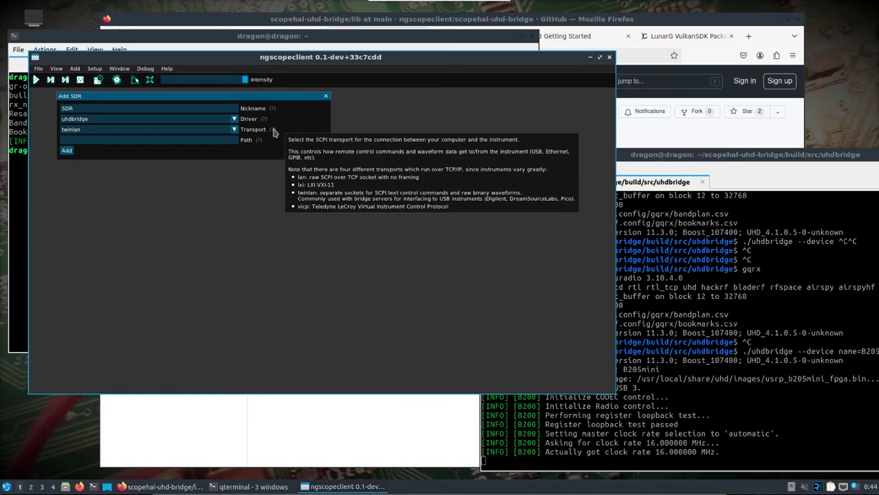
left_click(67, 152)
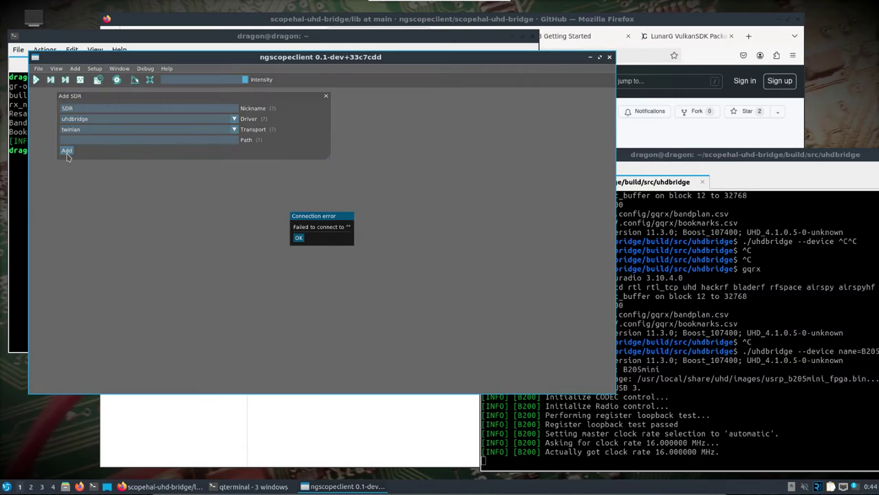
left_click(299, 238)
Set the SDR path to localhost:5025:5026, check it against the path help, and add the SDR.
left_click(109, 139)
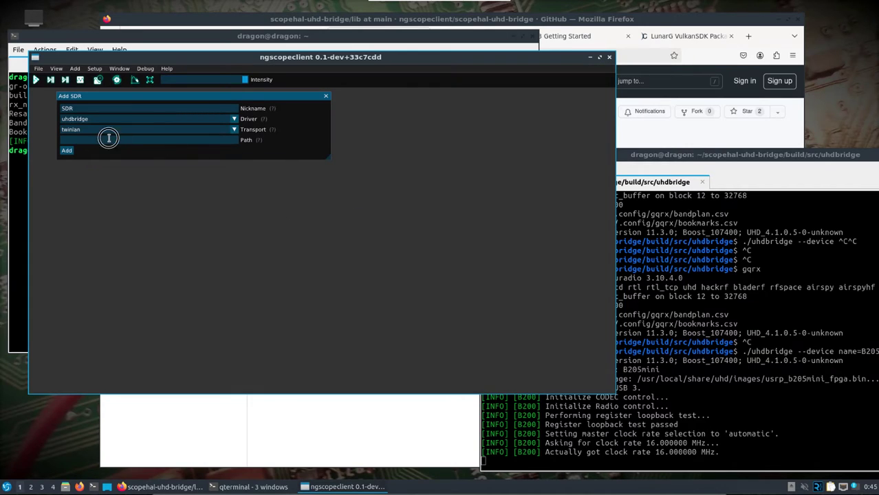
left_click(235, 120)
left_click(235, 121)
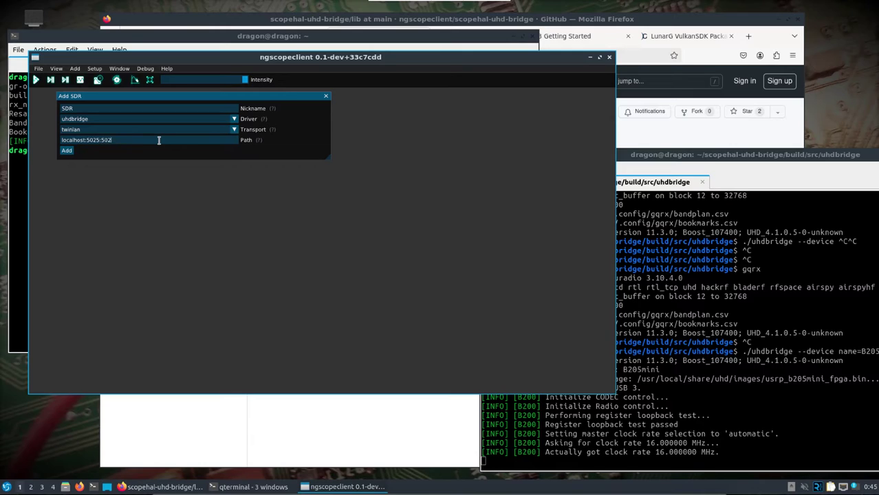
mouse_move(260, 142)
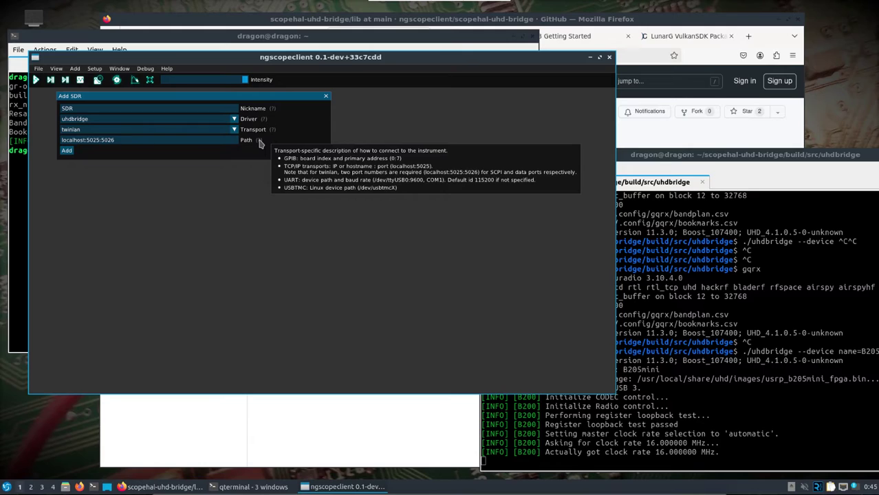
left_click(67, 152)
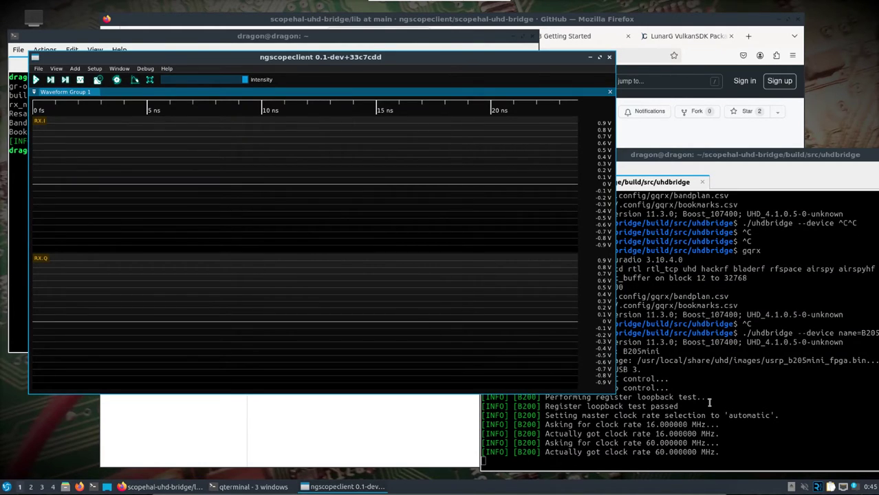
Arm the trigger in normal mode and try the acquisition controls while watching the RX.I and RX.Q waveforms.
left_click(733, 388)
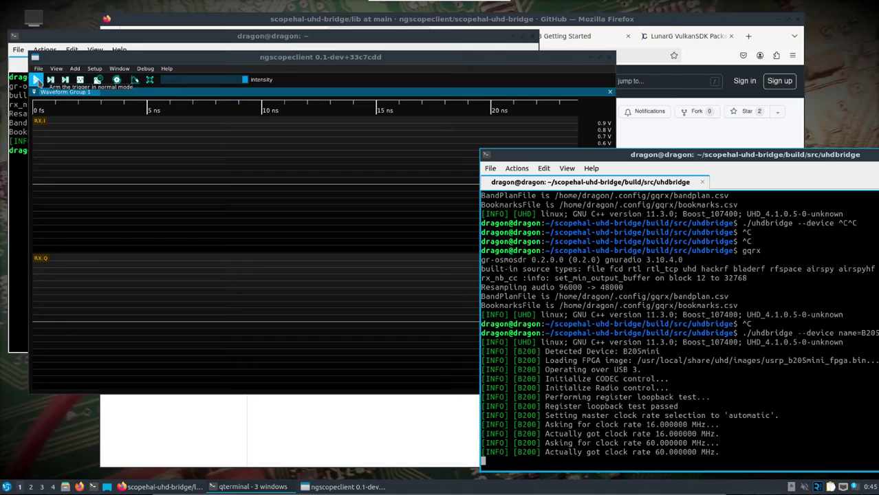
left_click(36, 79)
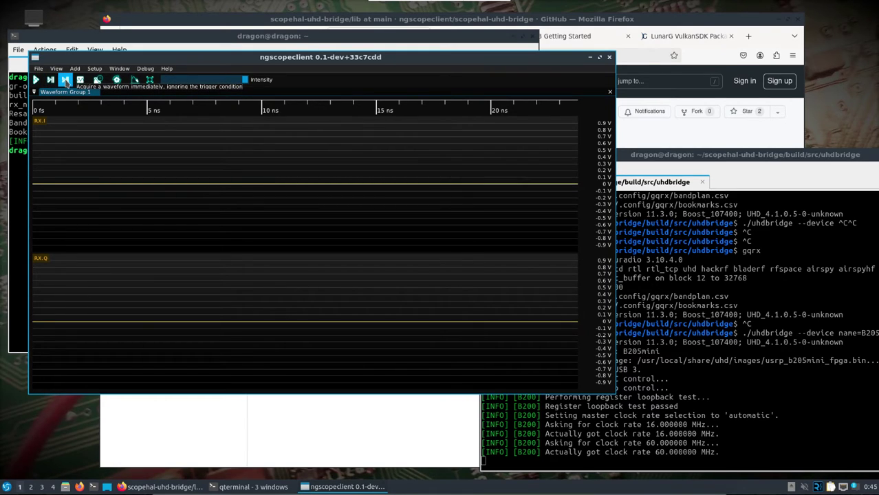
left_click(80, 80)
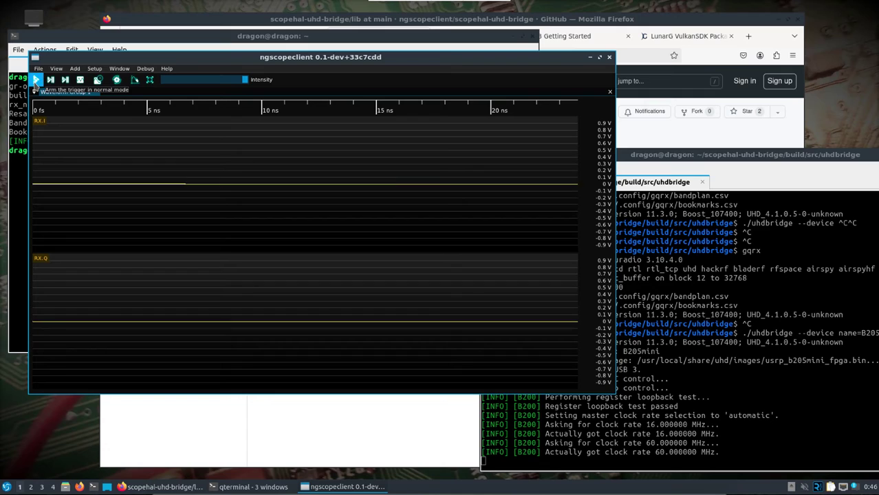
left_click(167, 190)
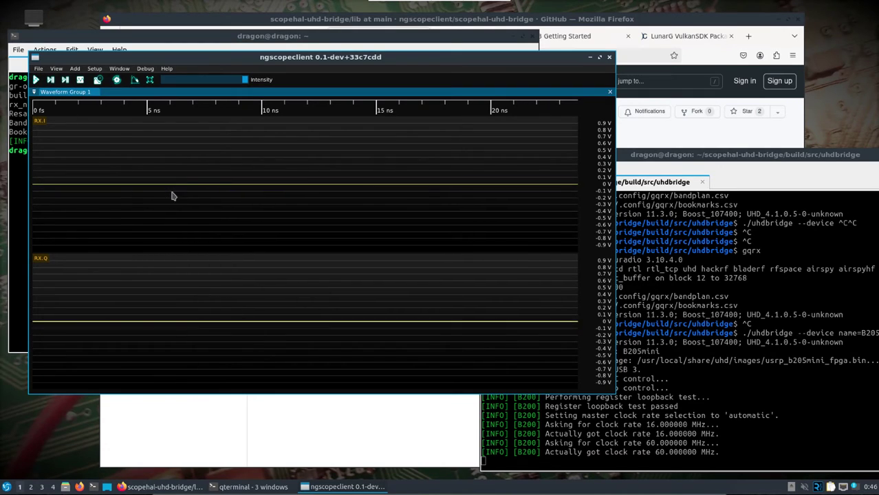
left_click(189, 190)
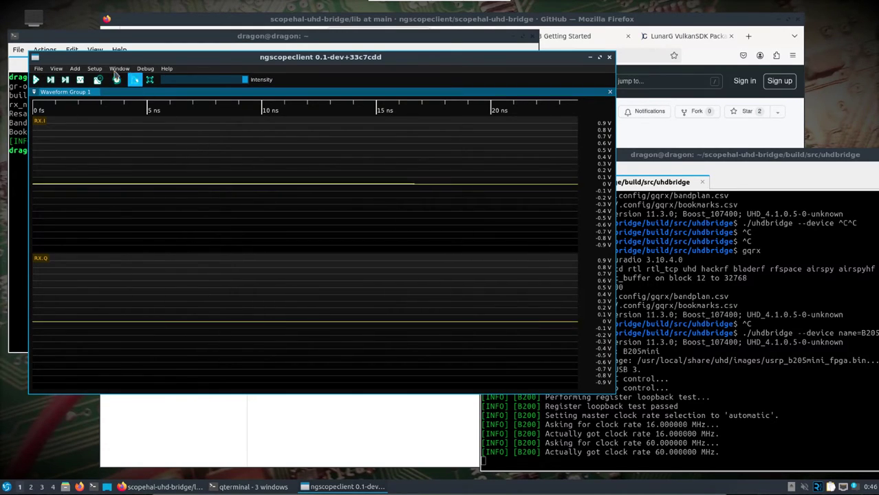
Open the Filter Graph editor and enlarge it over the waveforms.
left_click(118, 69)
mouse_move(95, 71)
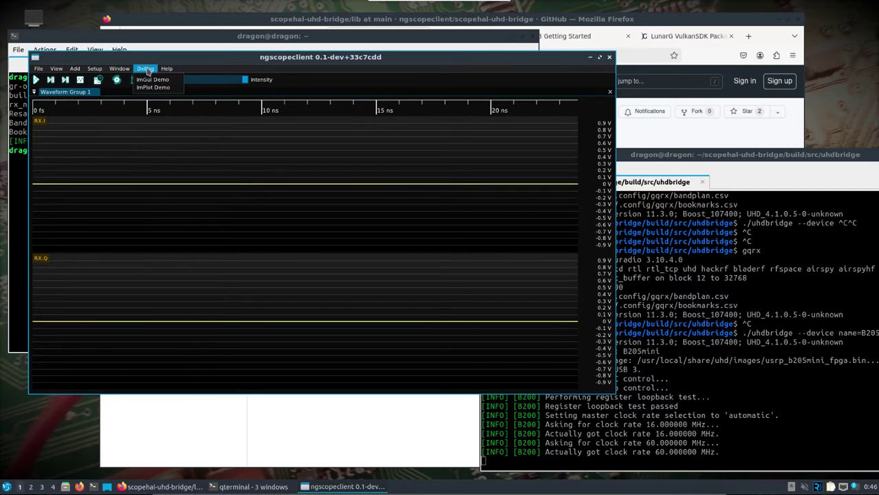
mouse_move(101, 36)
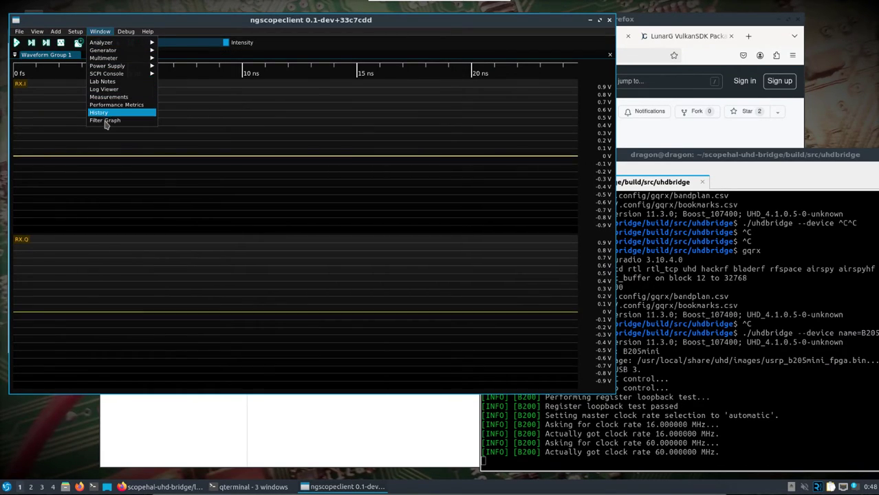
left_click(105, 121)
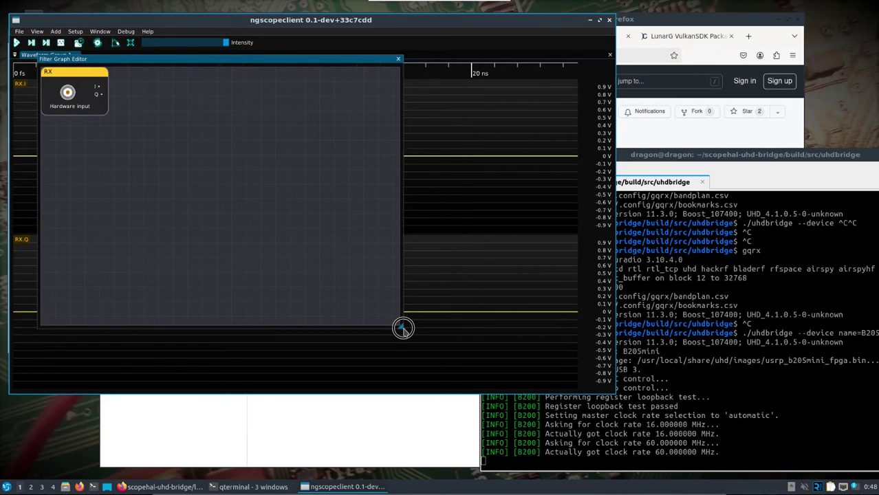
left_click_drag(410, 333, 500, 367)
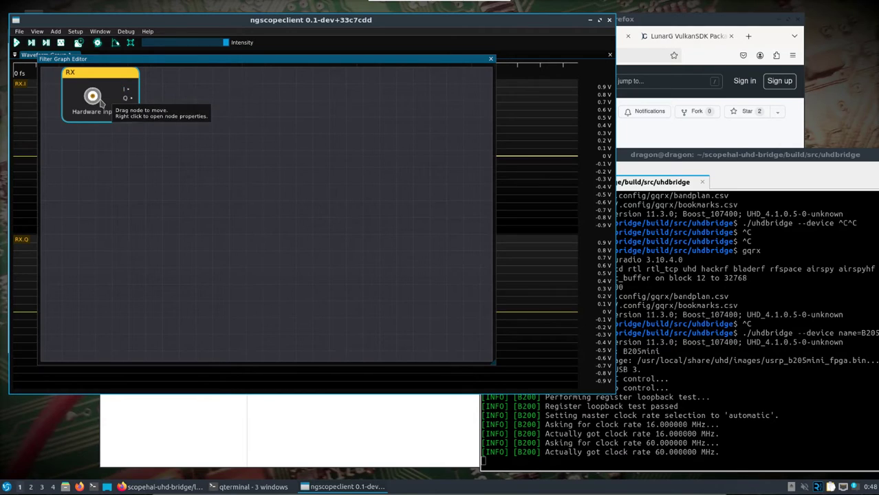
Try adding a new empty group to the filter graph, view its name property, and delete the group.
right_click(183, 125)
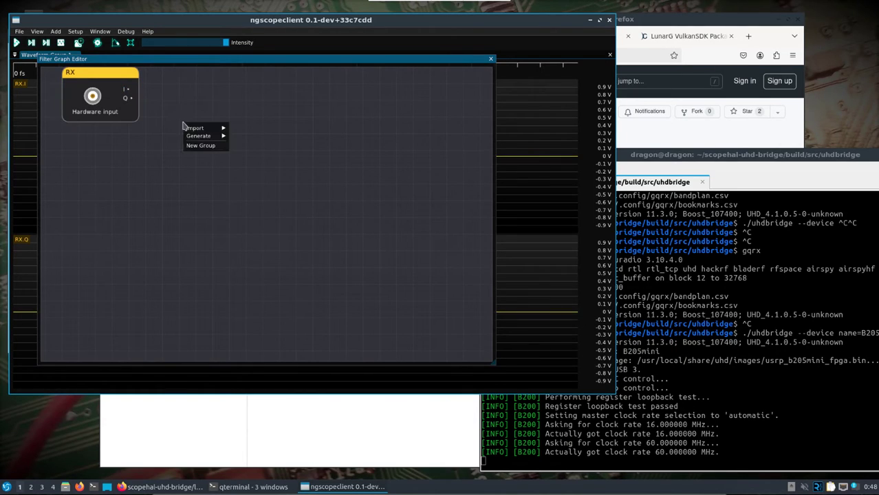
mouse_move(199, 129)
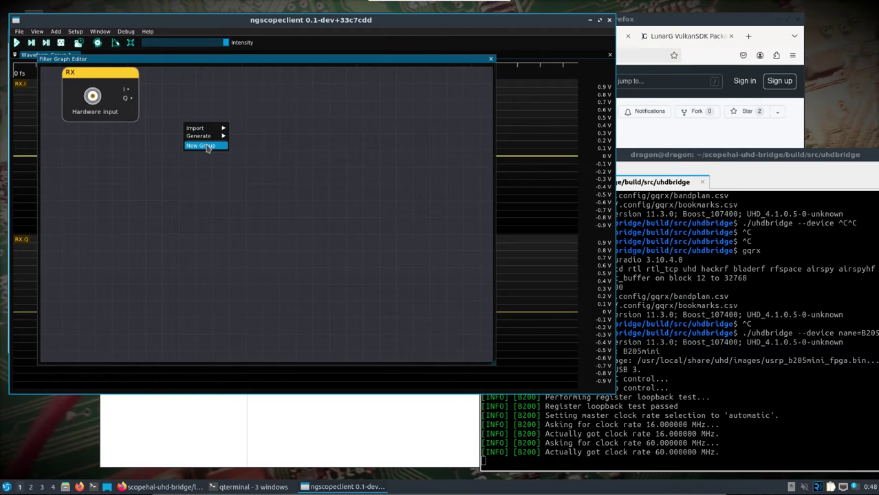
left_click(206, 146)
right_click(320, 167)
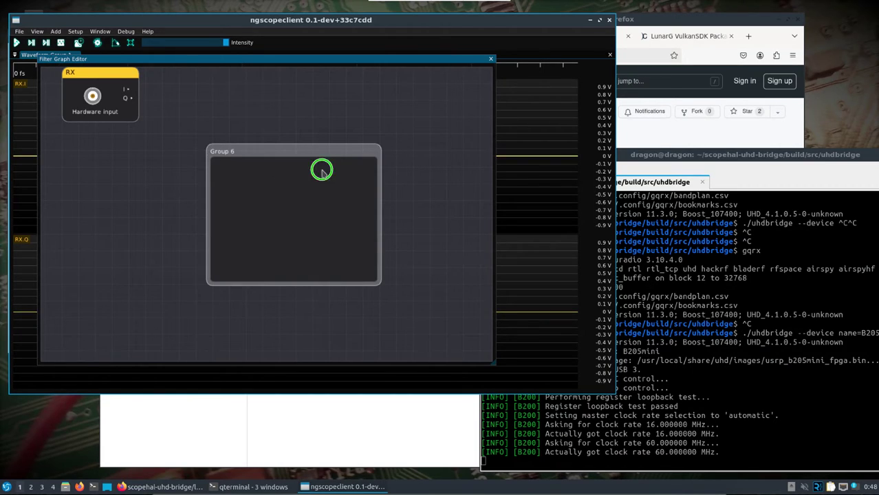
left_click(318, 148)
double_click(318, 152)
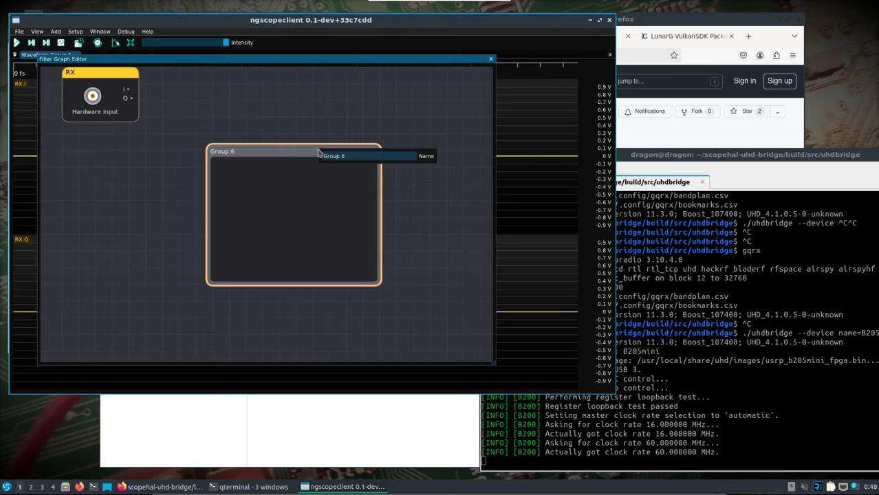
left_click(248, 153)
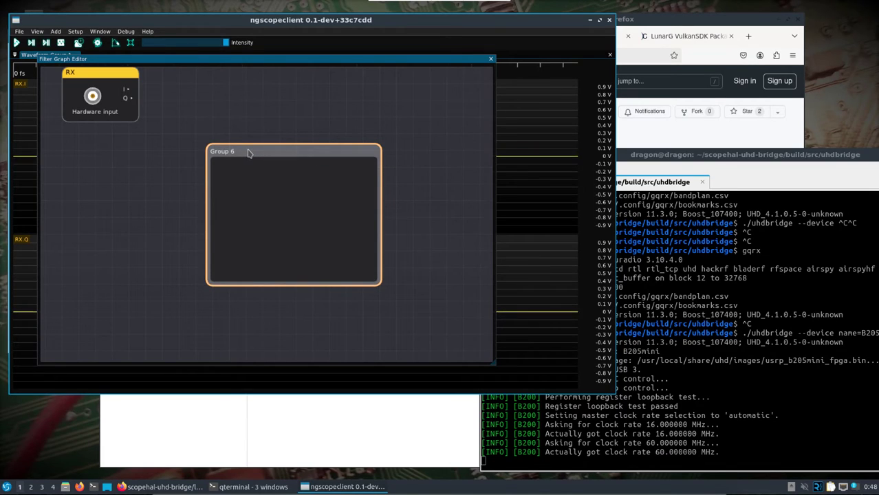
key("Delete")
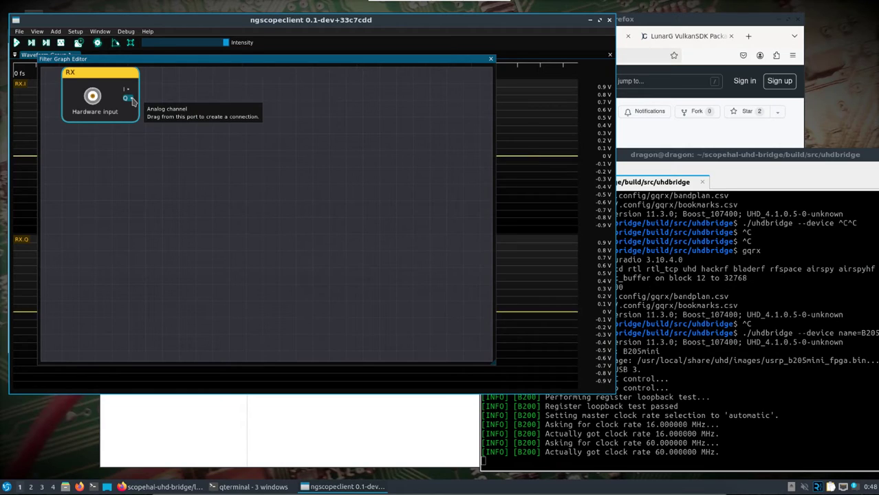
Add an FFT filter from the RF category to the Q output of the RX hardware input.
left_click_drag(131, 101, 197, 130)
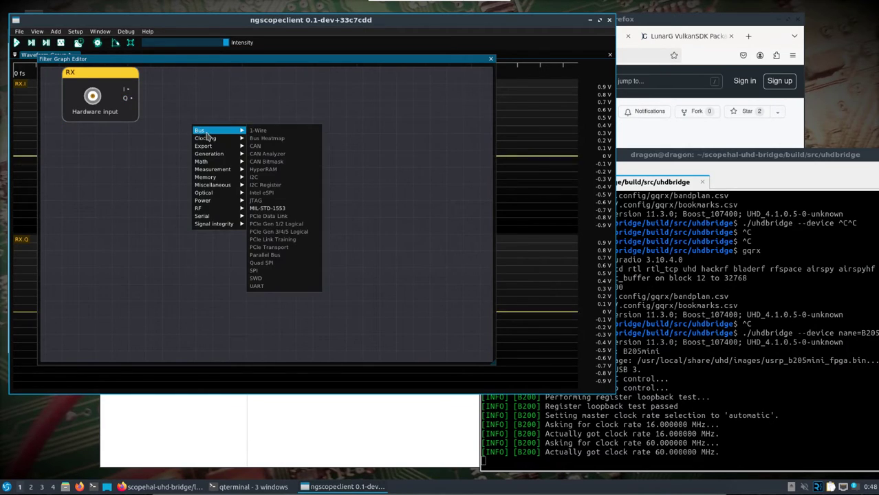
mouse_move(228, 209)
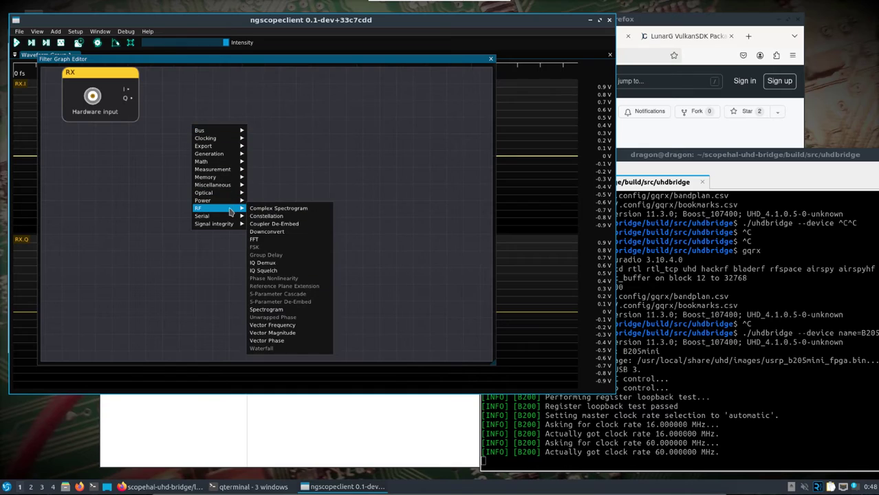
left_click(258, 240)
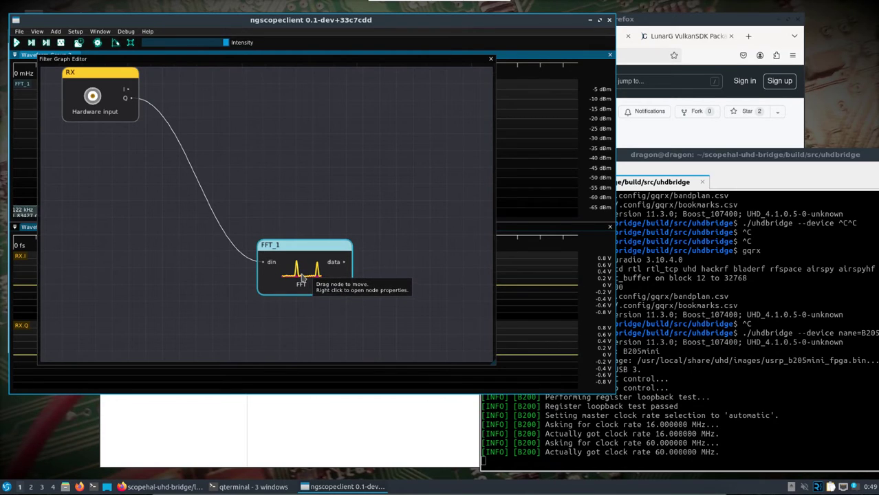
left_click_drag(131, 90, 289, 140)
mouse_move(302, 221)
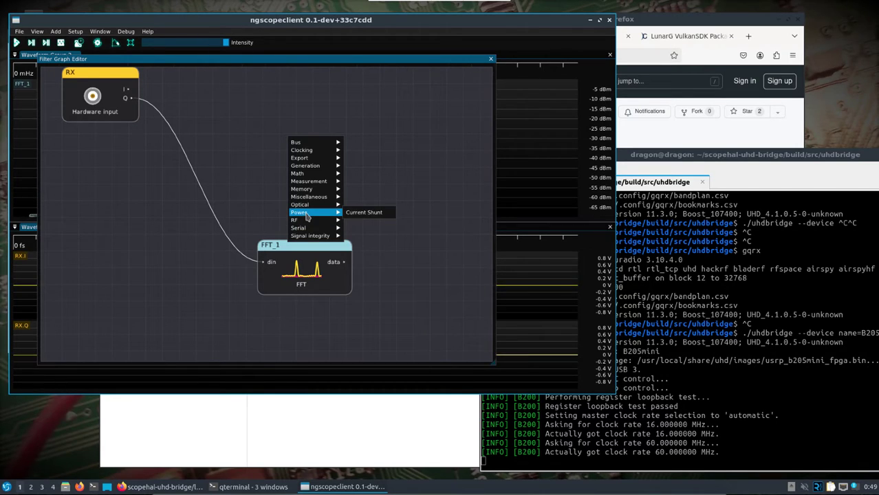
mouse_move(307, 200)
mouse_move(306, 182)
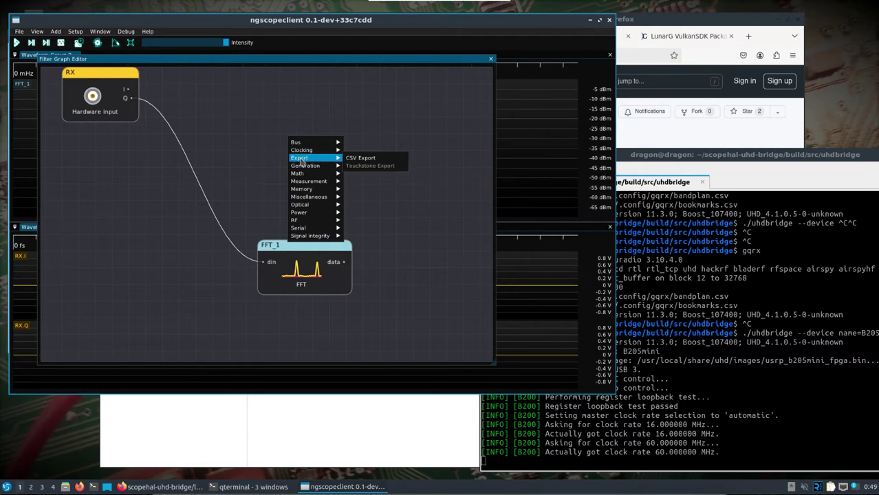
Move the Filter Graph editor clear of the waveforms and rescale the FFT plot's frequency and dBm axes.
left_click_drag(172, 61, 564, 194)
left_click(136, 144)
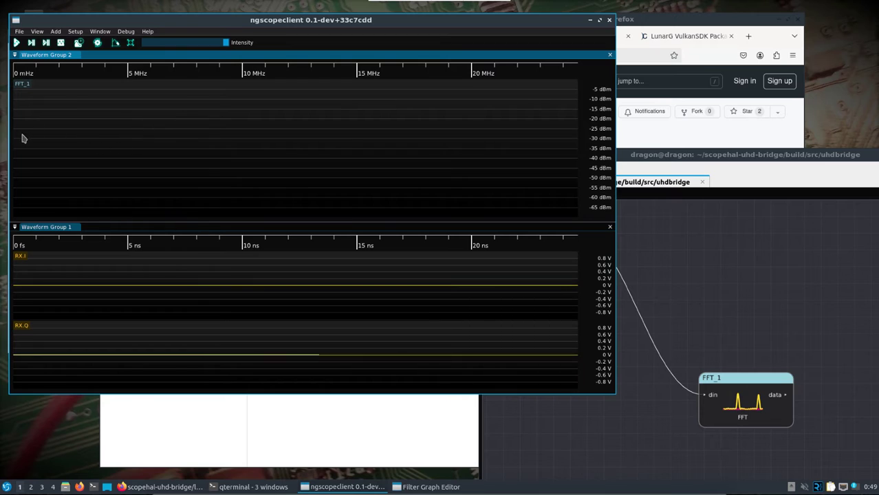
scroll(27, 166, "down", 5)
scroll(57, 166, "down", 10)
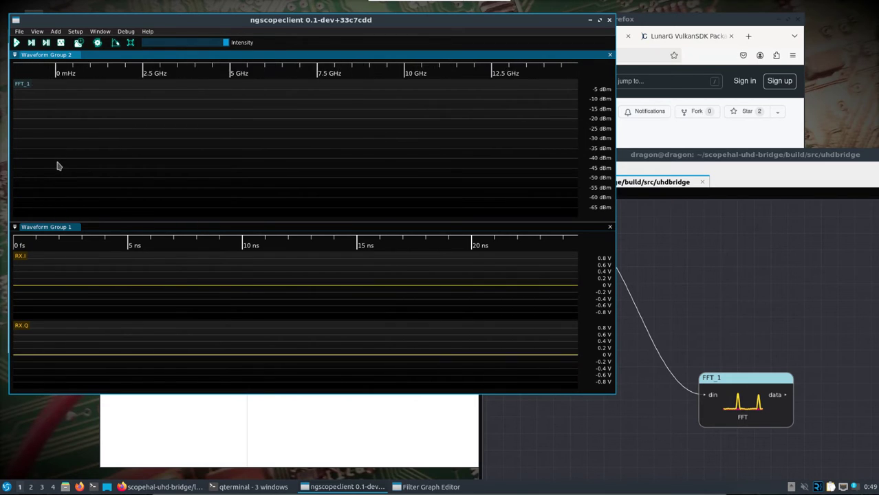
scroll(57, 166, "down", 5)
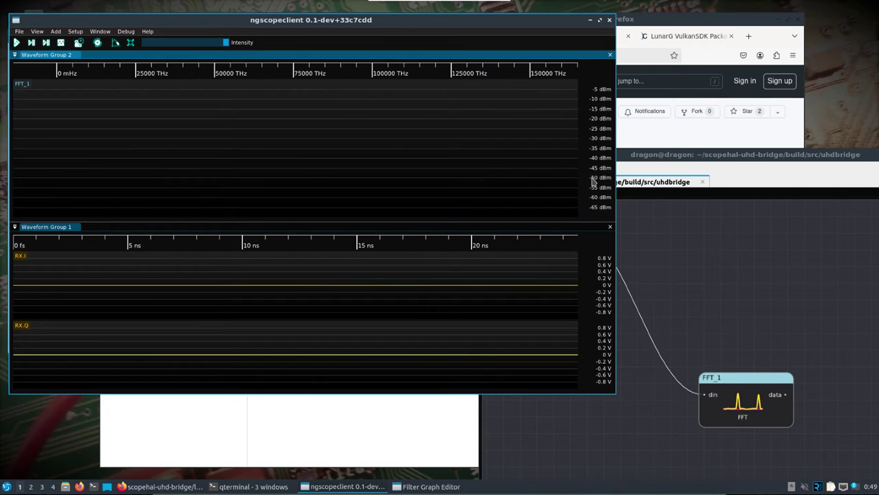
scroll(593, 181, "down", 2)
scroll(593, 181, "down", 10)
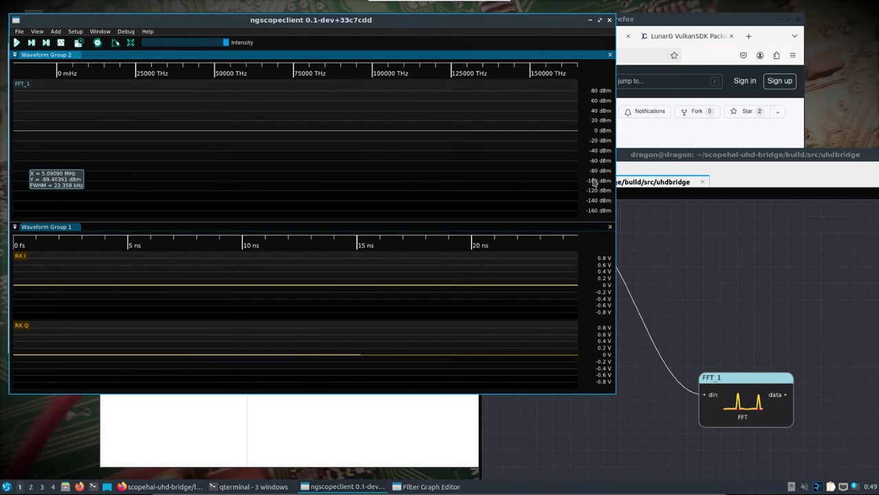
scroll(593, 181, "down", 3)
left_click(147, 46)
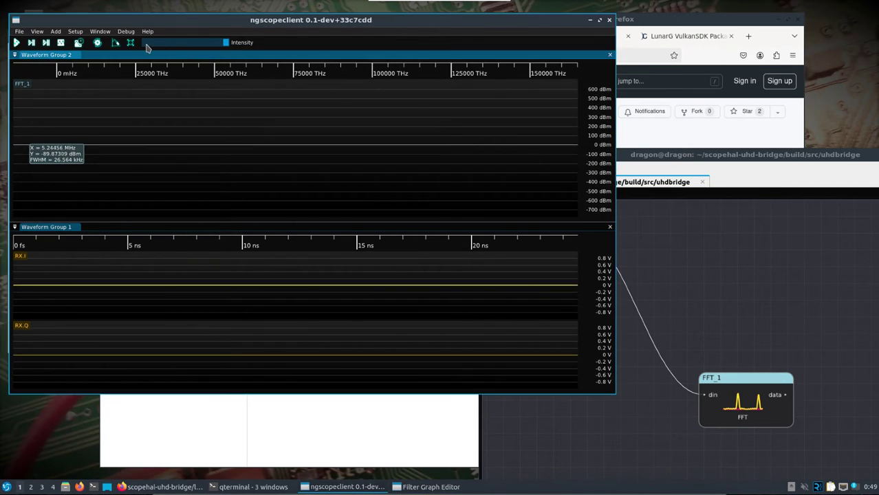
scroll(112, 77, "up", 10)
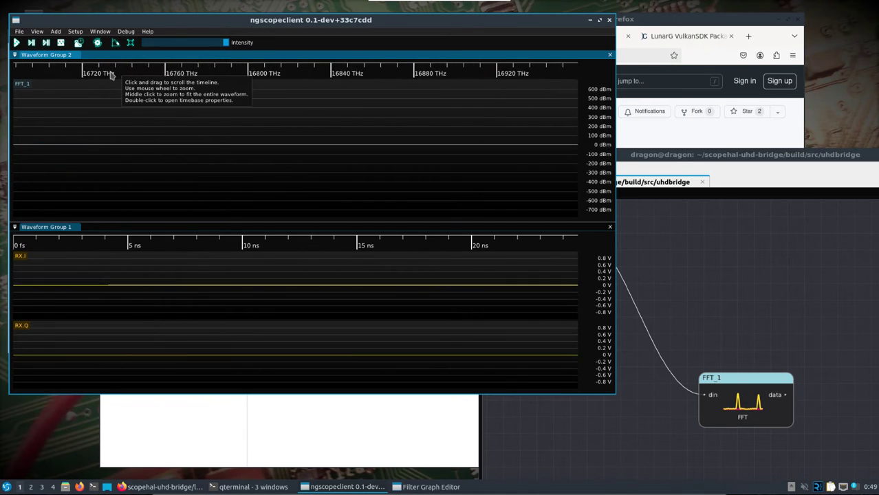
Review the SDR's timebase properties for sample rate, depth, center and span, and close them.
double_click(101, 72)
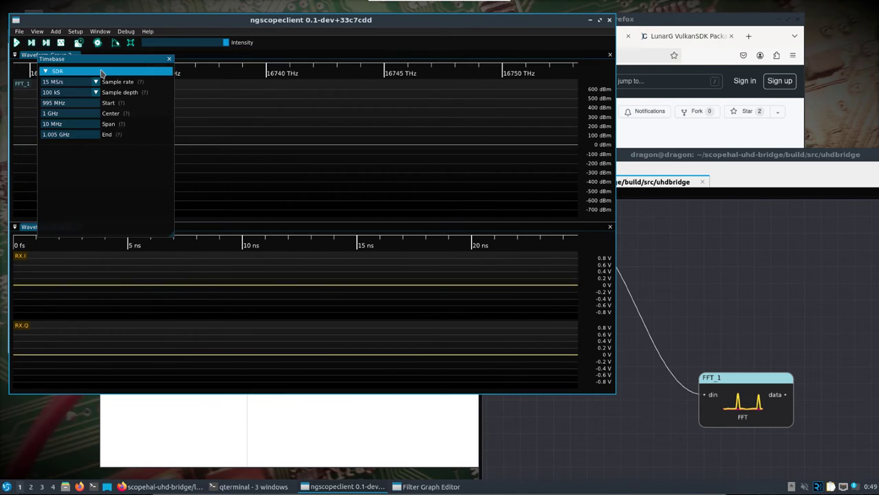
left_click(223, 69)
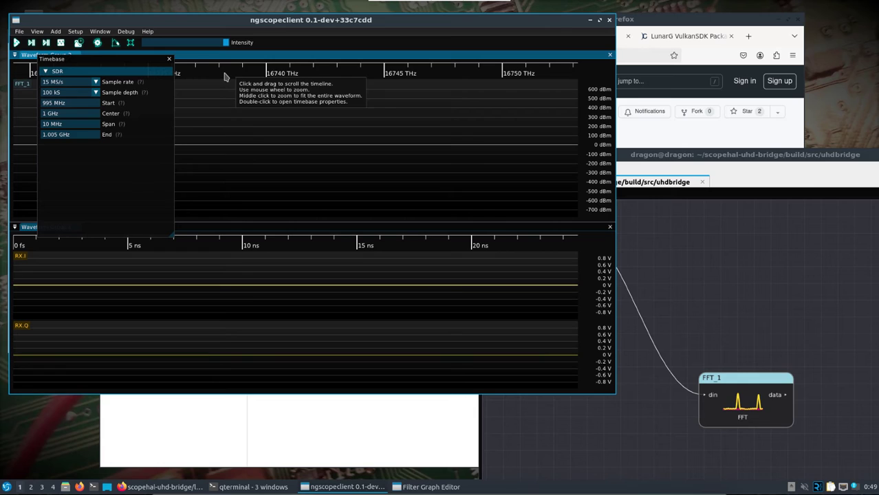
scroll(224, 76, "down", 1)
scroll(223, 76, "down", 1)
left_click(169, 58)
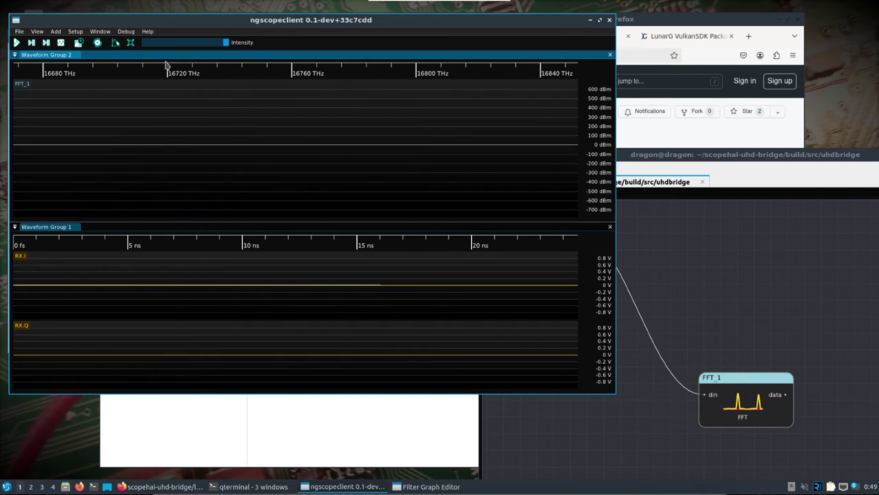
Widen the FFT plot's frequency range further and inspect the spectrum for peaks.
scroll(137, 72, "down", 4)
scroll(137, 71, "down", 3)
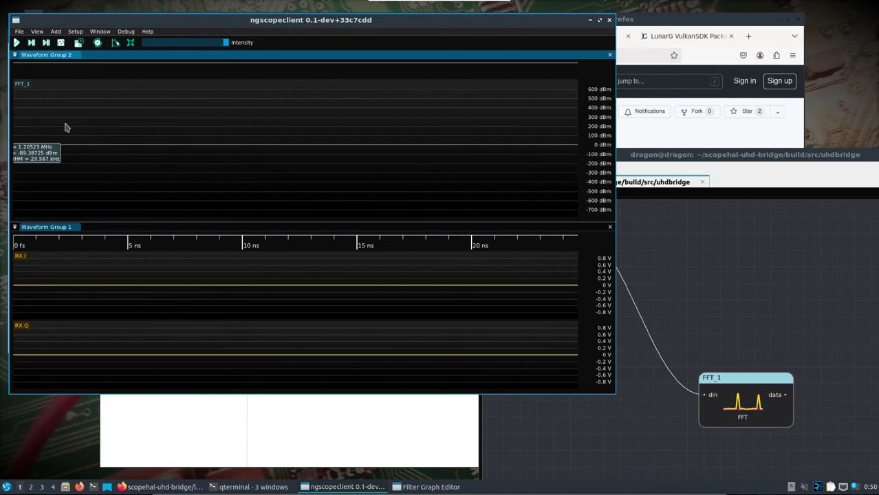
left_click(144, 127)
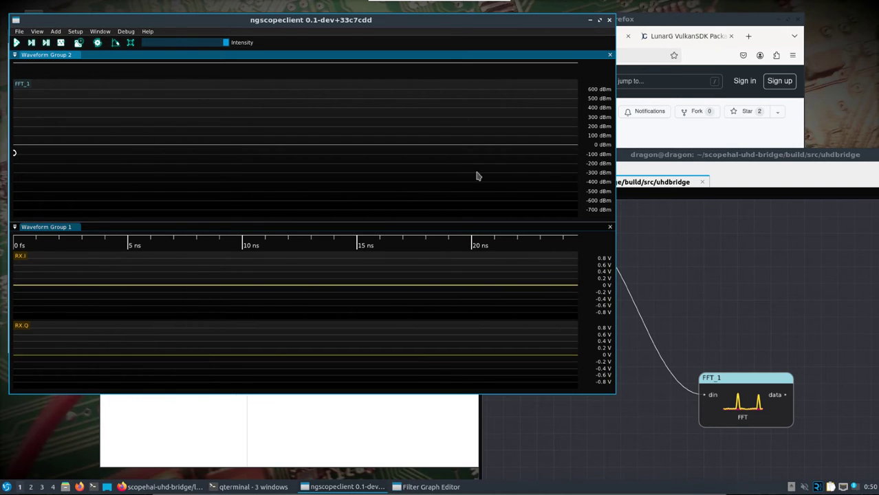
Expand the FFT plot's dBm scale and narrow it again to look for the signal trace.
scroll(598, 164, "down", 3)
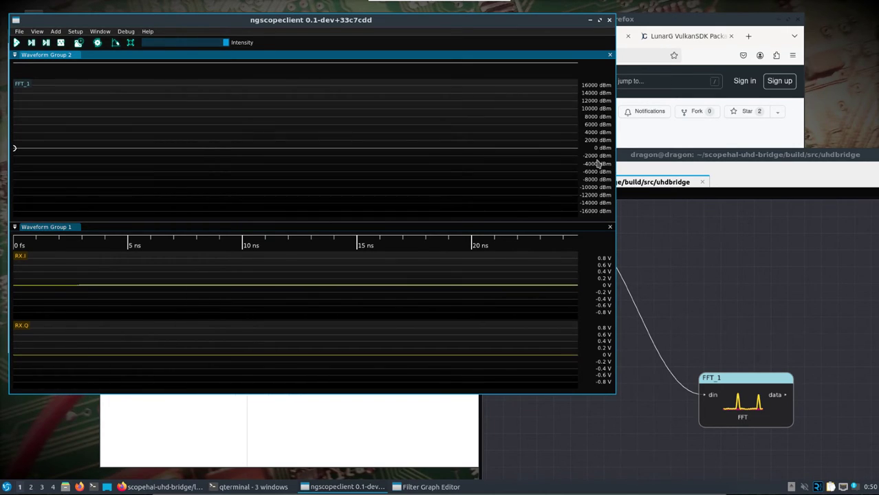
scroll(599, 164, "up", 5)
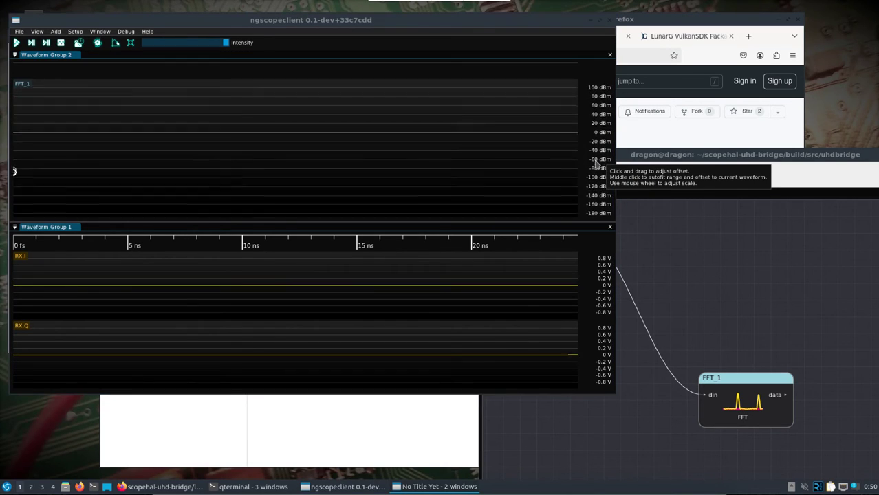
scroll(597, 164, "up", 5)
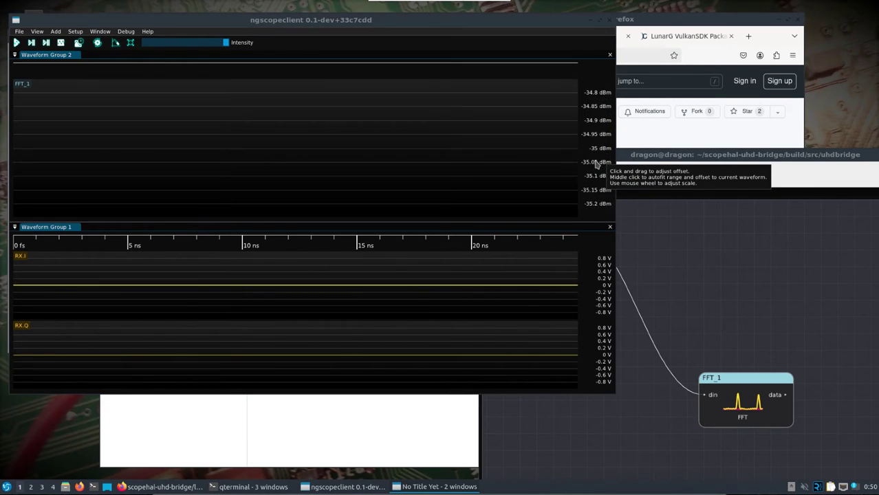
scroll(597, 164, "up", 5)
left_click(597, 164)
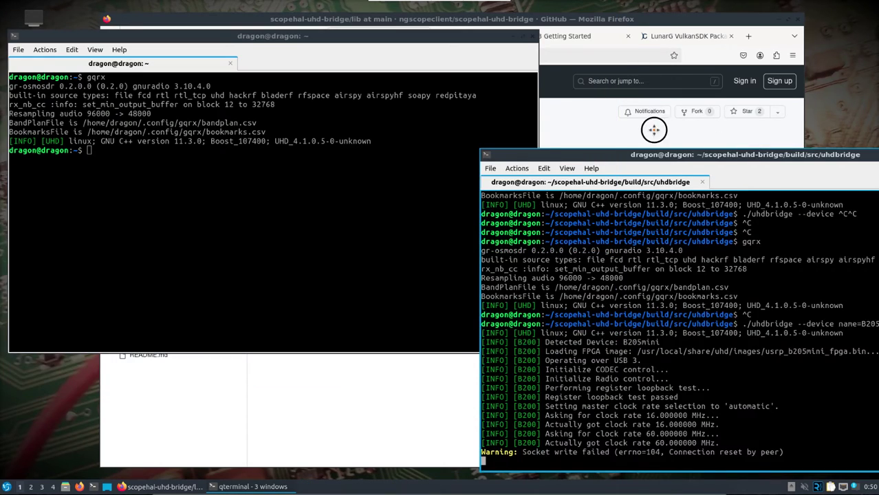
Move the uhdbridge terminal fully into view, stop the running bridge, and minimize that terminal.
left_click_drag(750, 164, 432, 138)
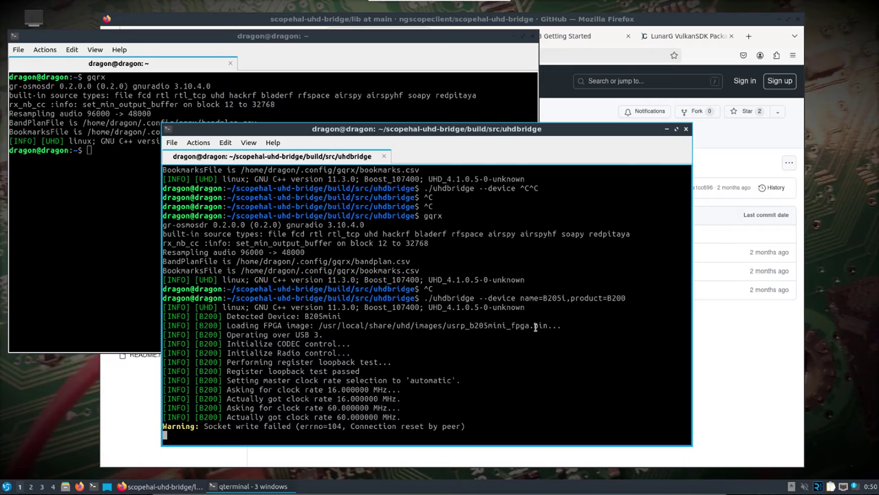
key("ctrl+c")
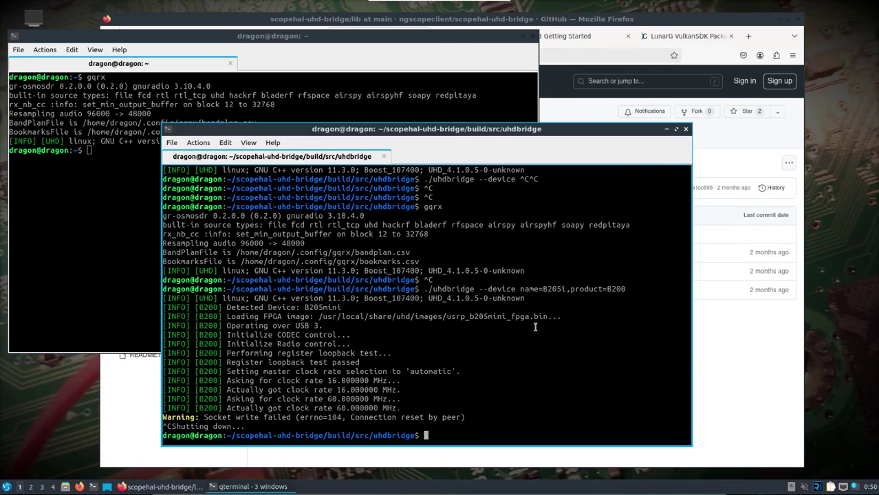
left_click(667, 130)
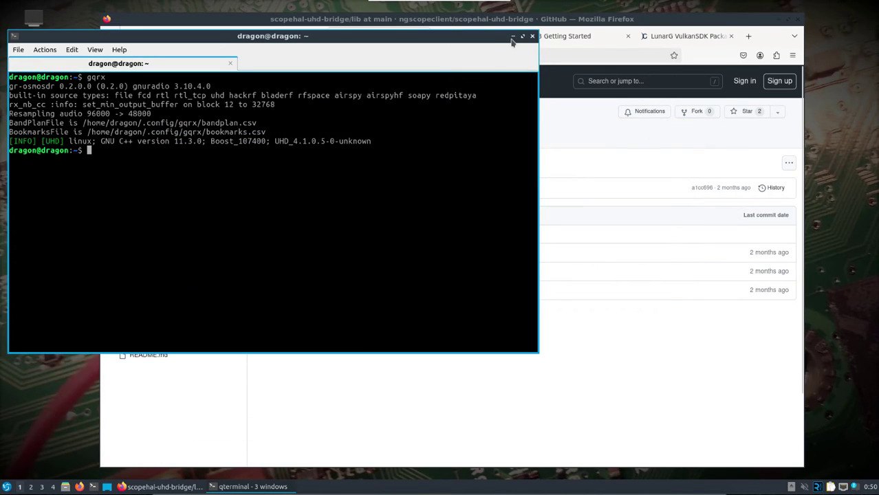